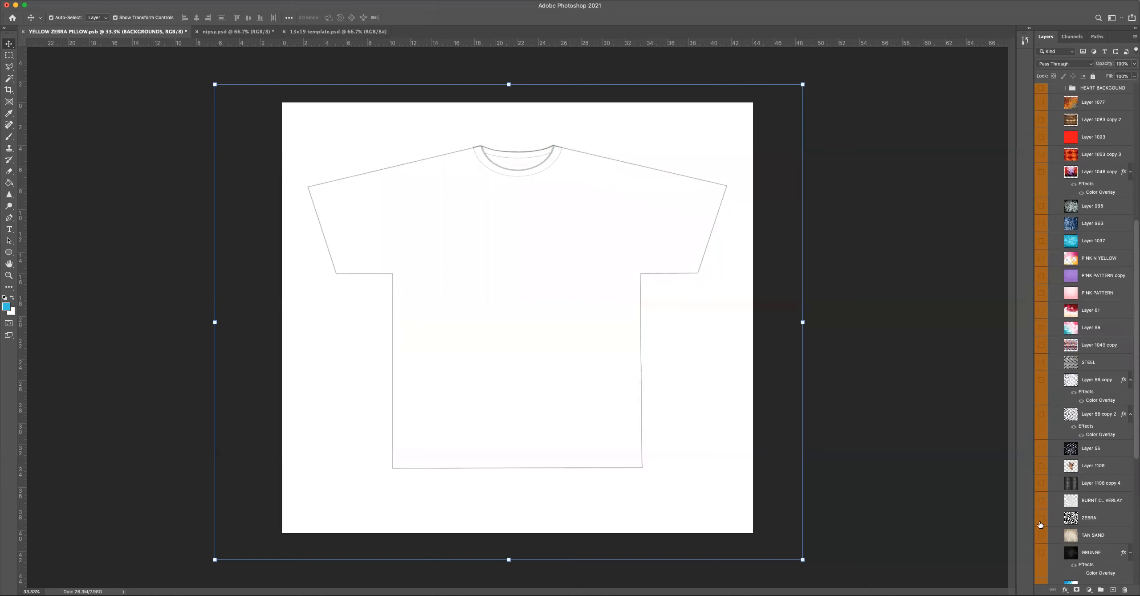
Preview the ZEBRA, TAN SAND and GRUNGE background layers on the shirt one at a time, hiding each again.
click(1041, 518)
click(1041, 519)
click(1040, 536)
click(1041, 536)
click(1042, 553)
click(1042, 553)
scroll(1041, 534, down, 2)
Show the PINK N YELLOW background on the shirt and move Layer 1037 directly beneath it.
click(1041, 231)
drag(1095, 216, 1095, 245)
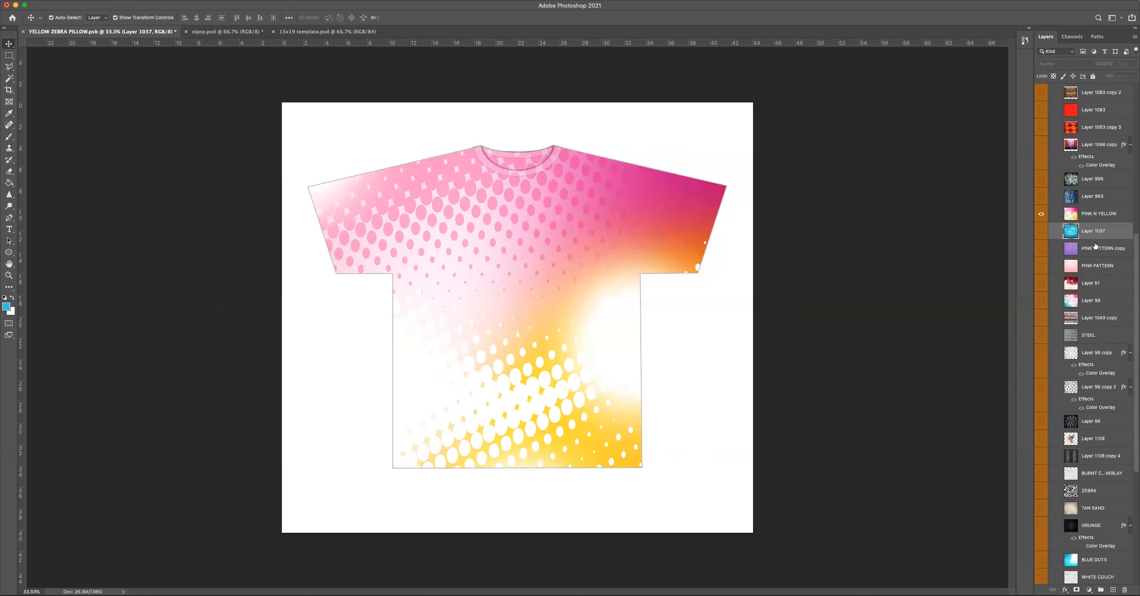
click(1041, 231)
click(1041, 231)
Show the GOLD FOIL background layer beneath the pink and yellow pattern.
scroll(1041, 357, down, 15)
click(1041, 518)
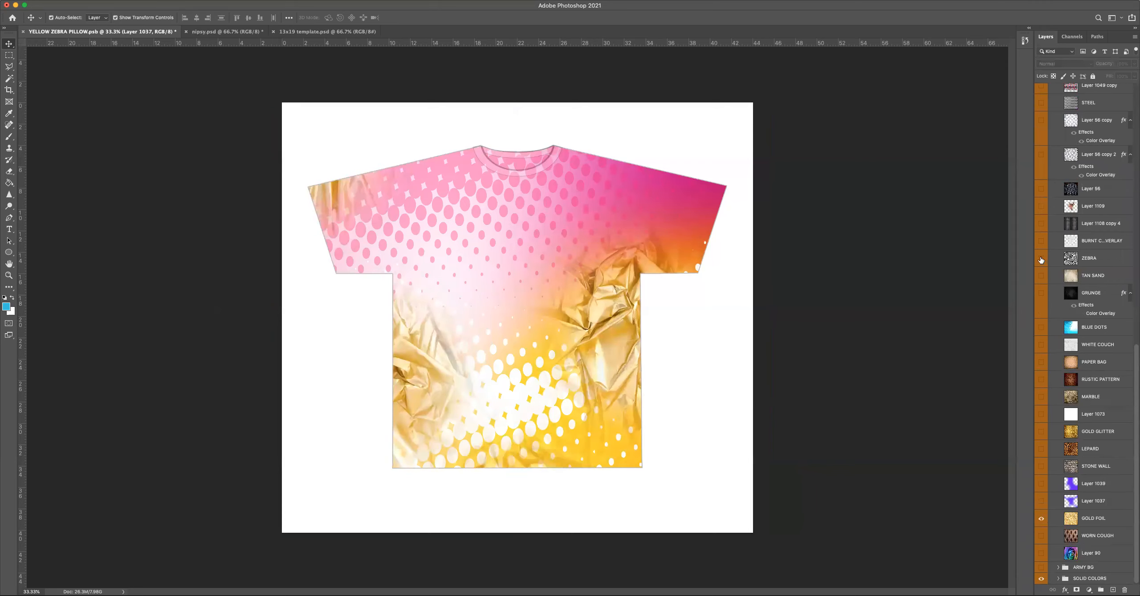
scroll(1041, 260, up, 20)
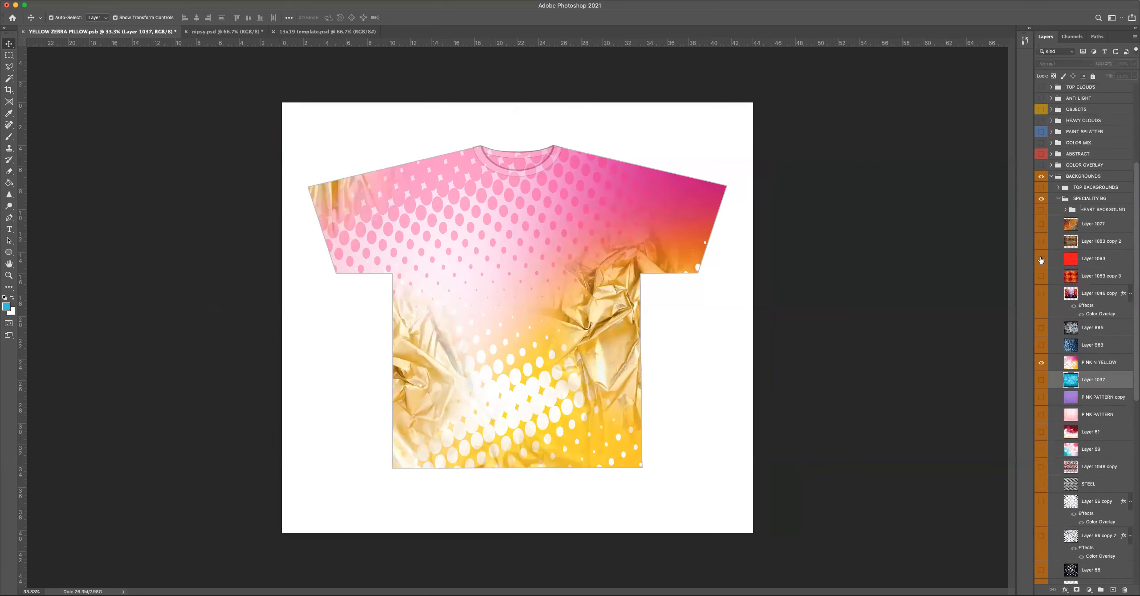
Close the SPECIALITY BG group and show the ZEBRA OVERLAY layer in the TOP BACKGROUNDS group.
click(1059, 199)
click(1058, 350)
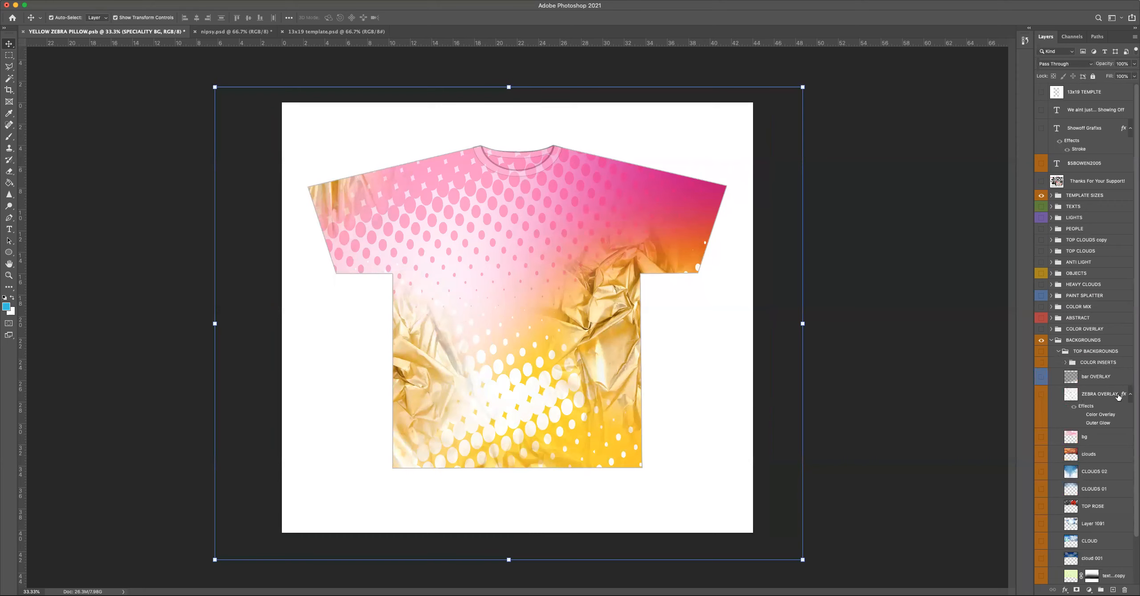
click(1042, 395)
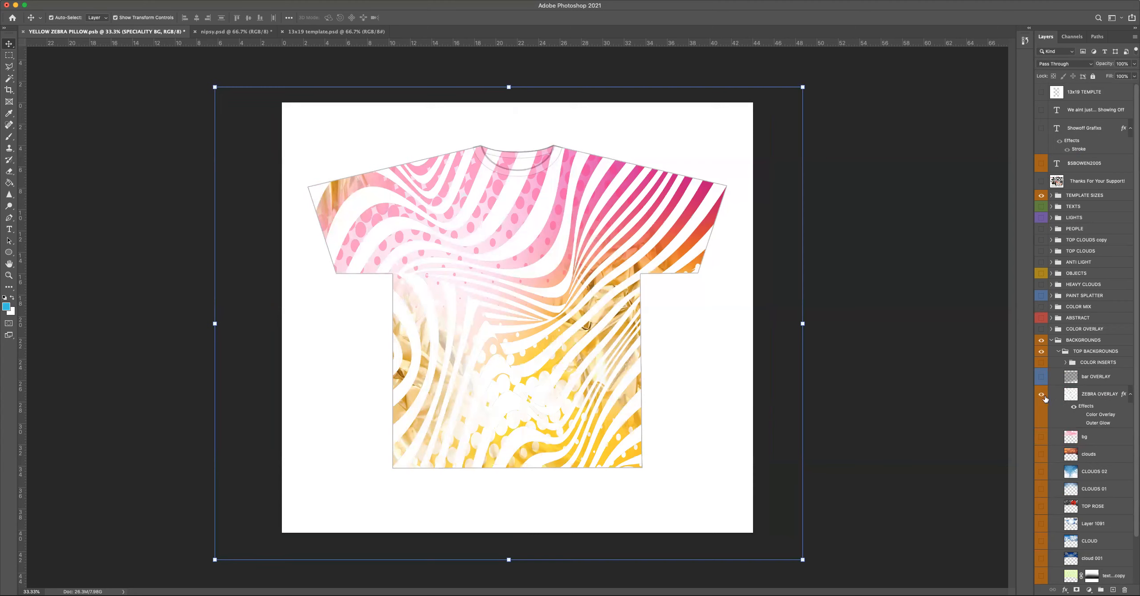
Show the cyan Layer 1107 from COLOR INSERTS and move it directly beneath the ZEBRA OVERLAY layer.
click(1065, 363)
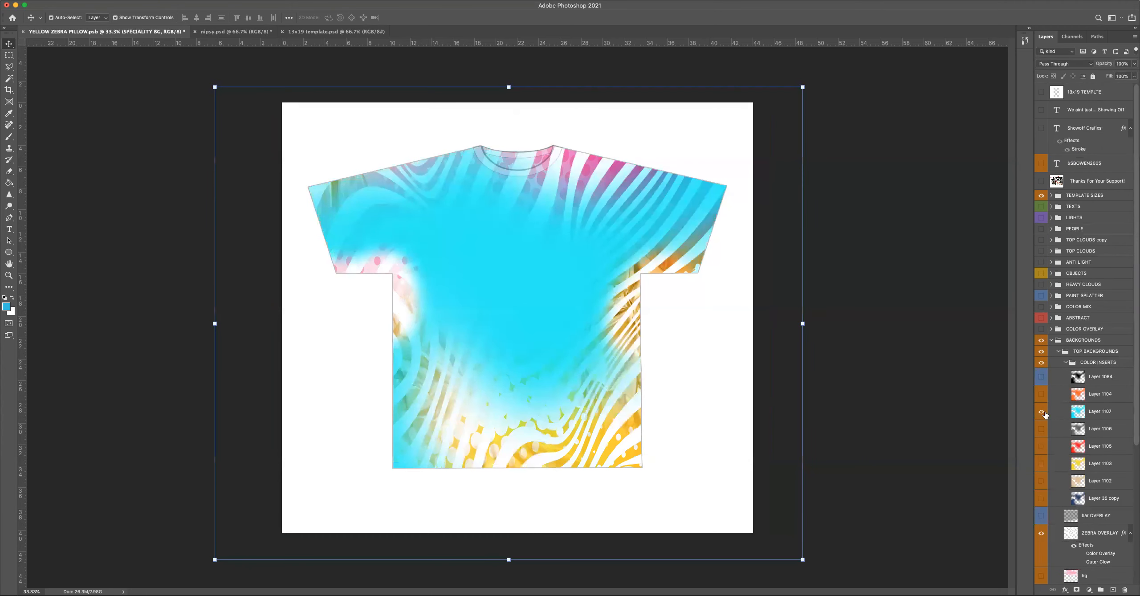
scroll(1102, 412, down, 2)
scroll(1102, 412, down, 5)
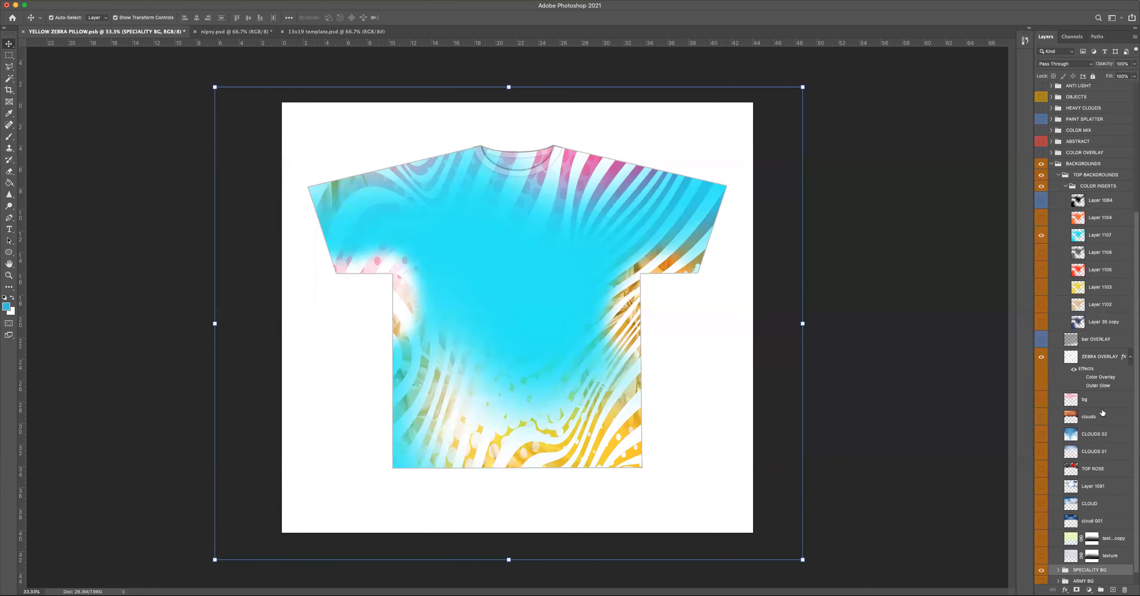
drag(1105, 235, 1112, 375)
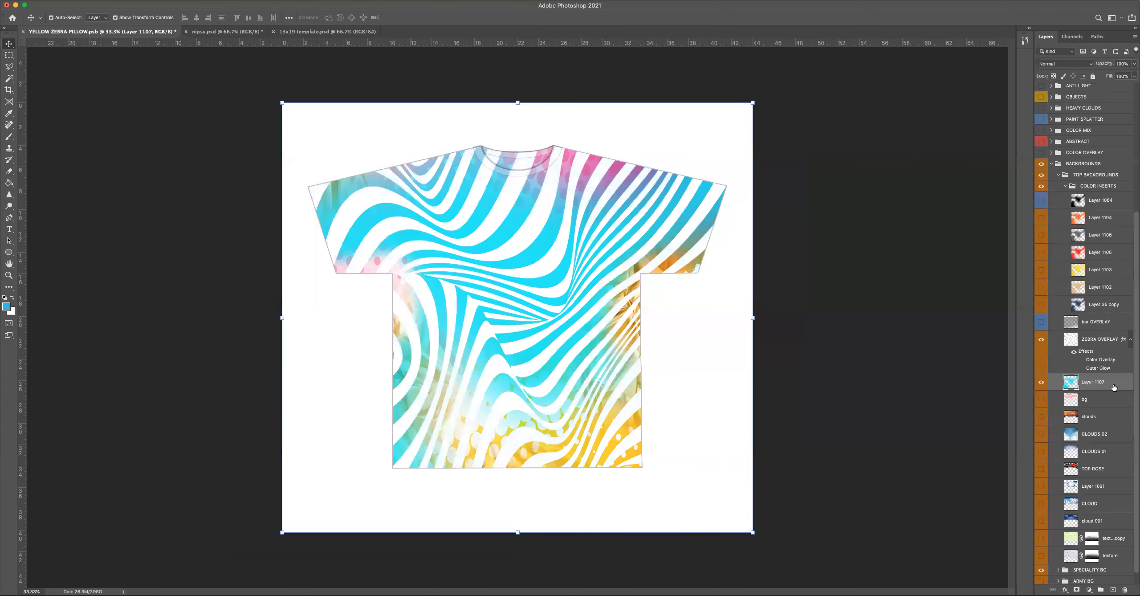
click(893, 250)
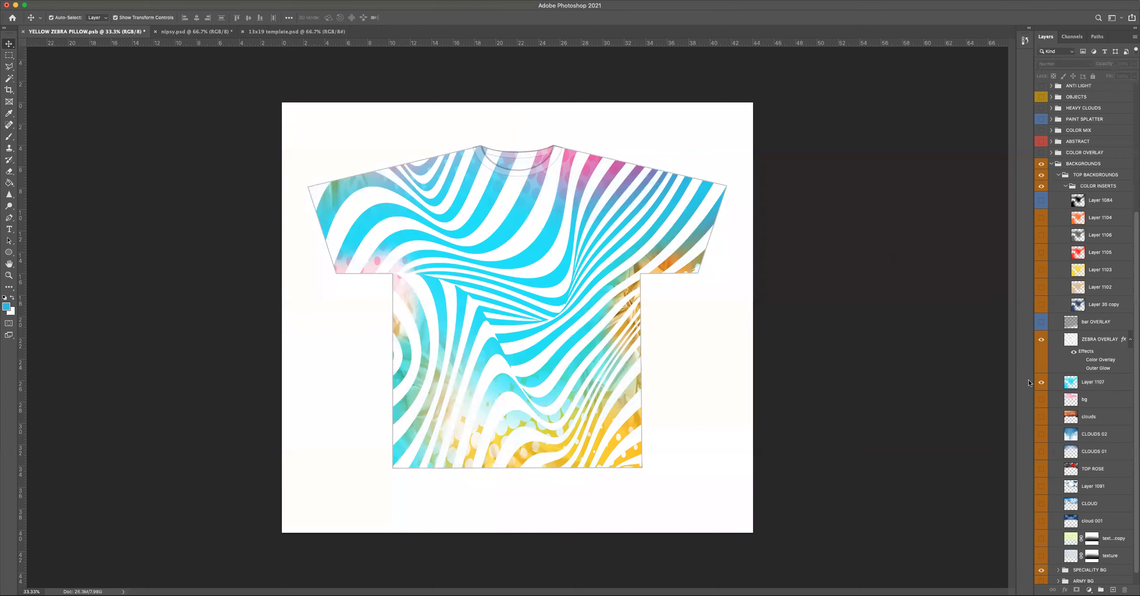
Close the BACKGROUNDS group and show the blue satin Layer 1038 from the ABSTRACT group.
click(1051, 164)
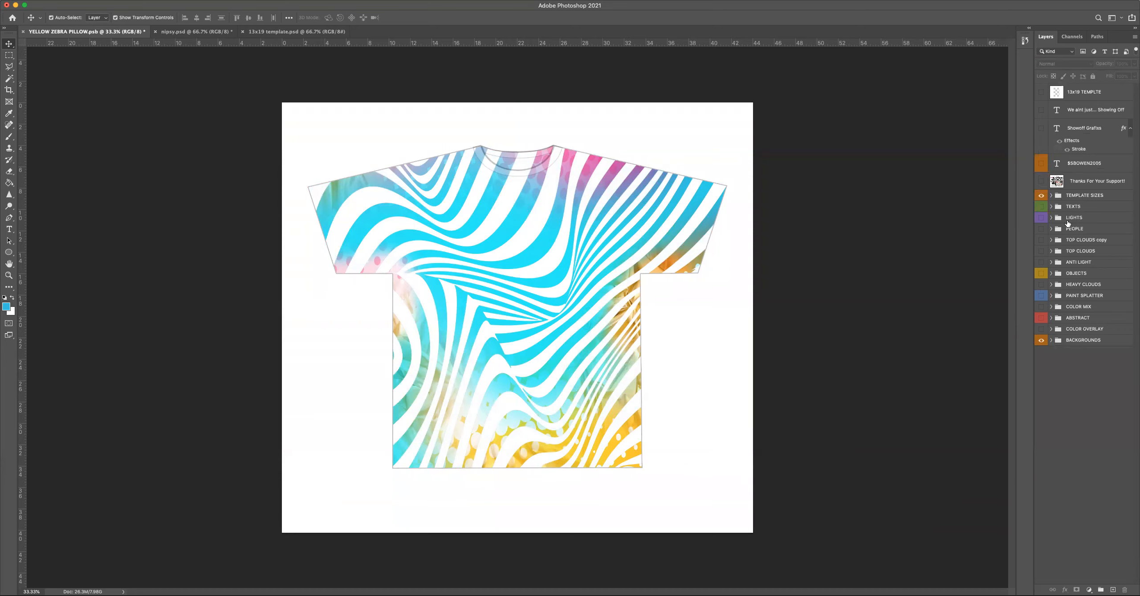
click(1051, 307)
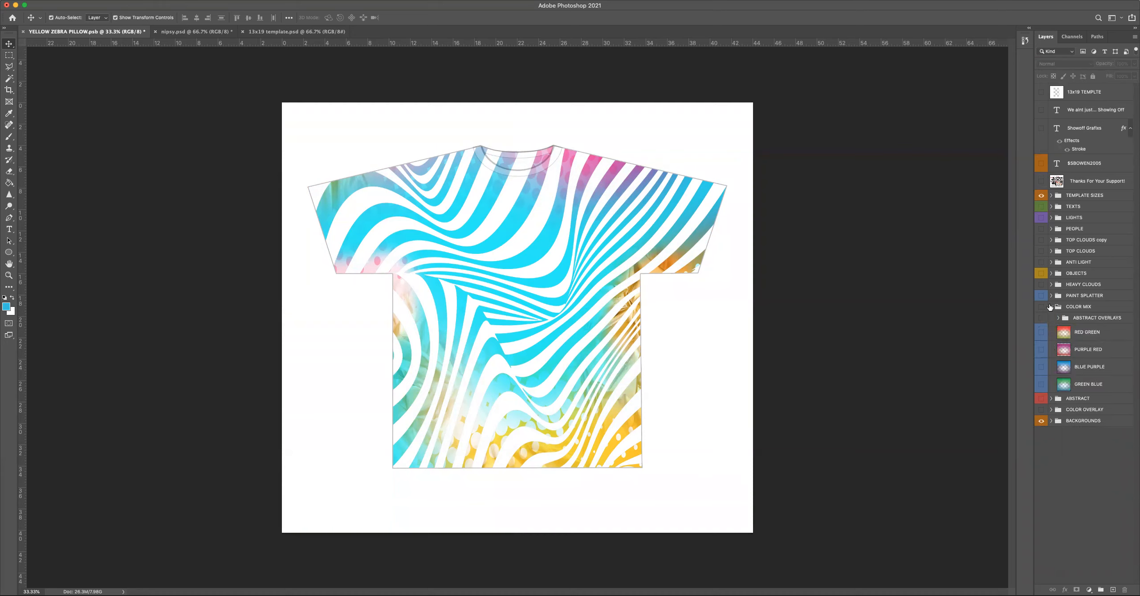
click(1050, 308)
click(1051, 316)
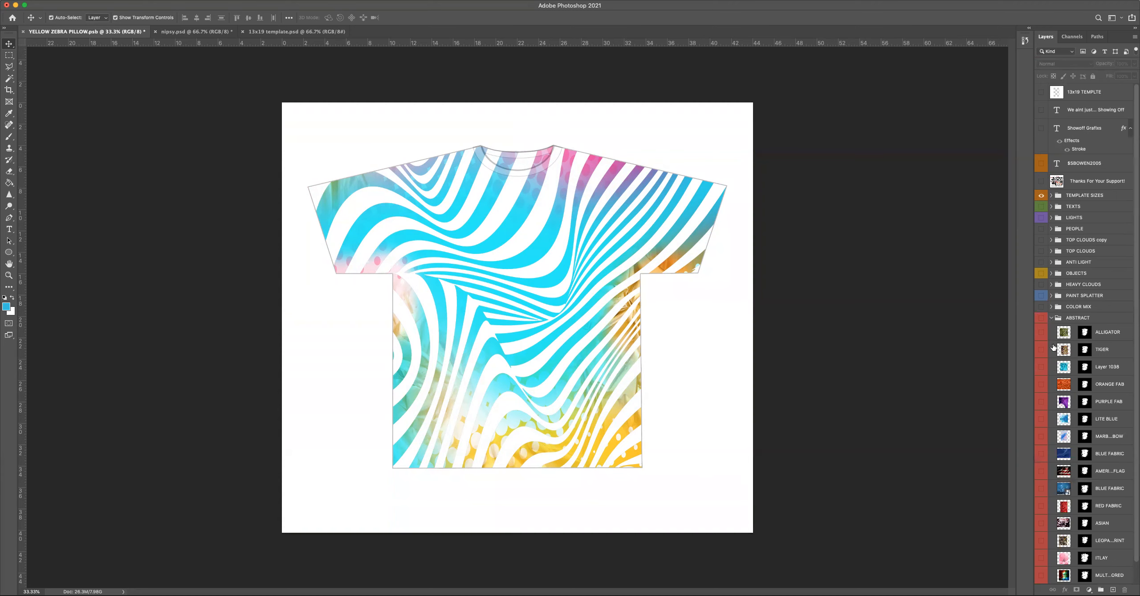
click(1040, 367)
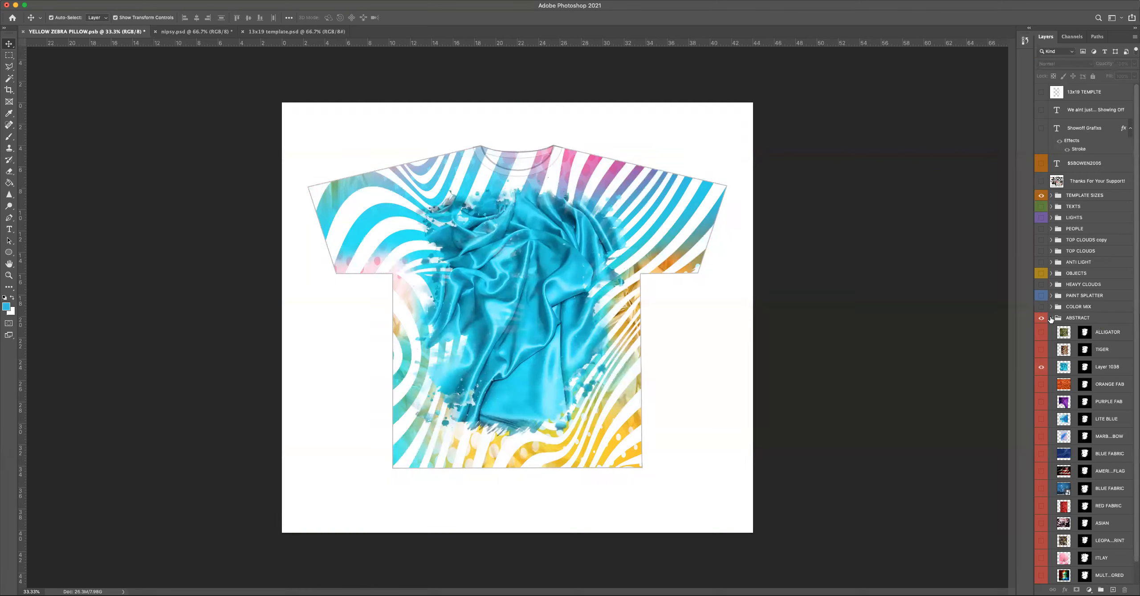
click(1051, 318)
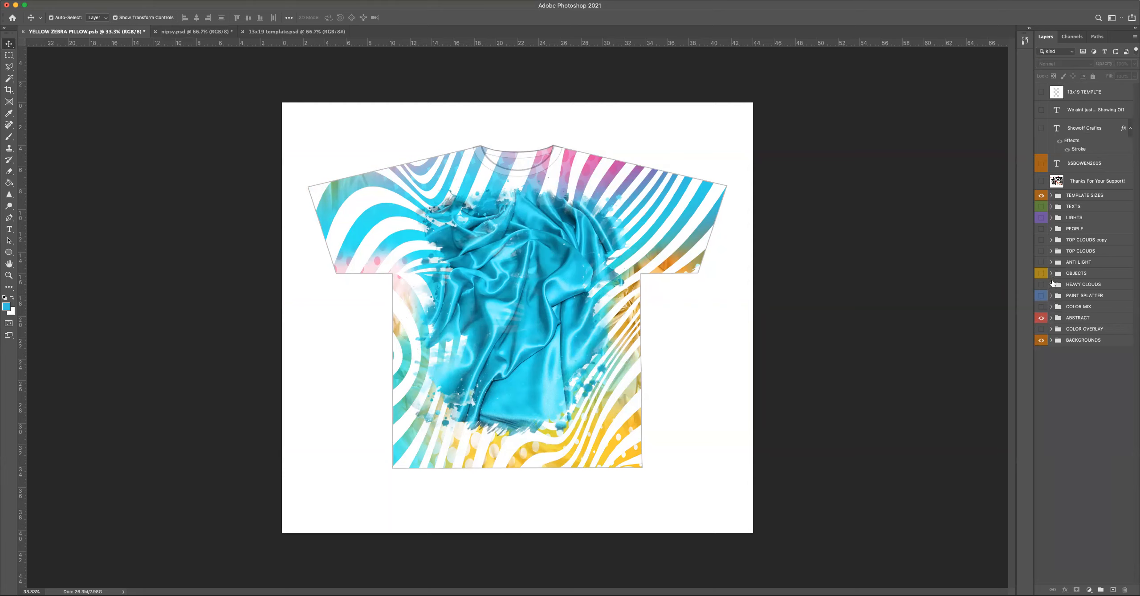
Show the frame layer from the GOLD FRAME group within OBJECTS.
click(1052, 274)
scroll(1062, 415, down, 5)
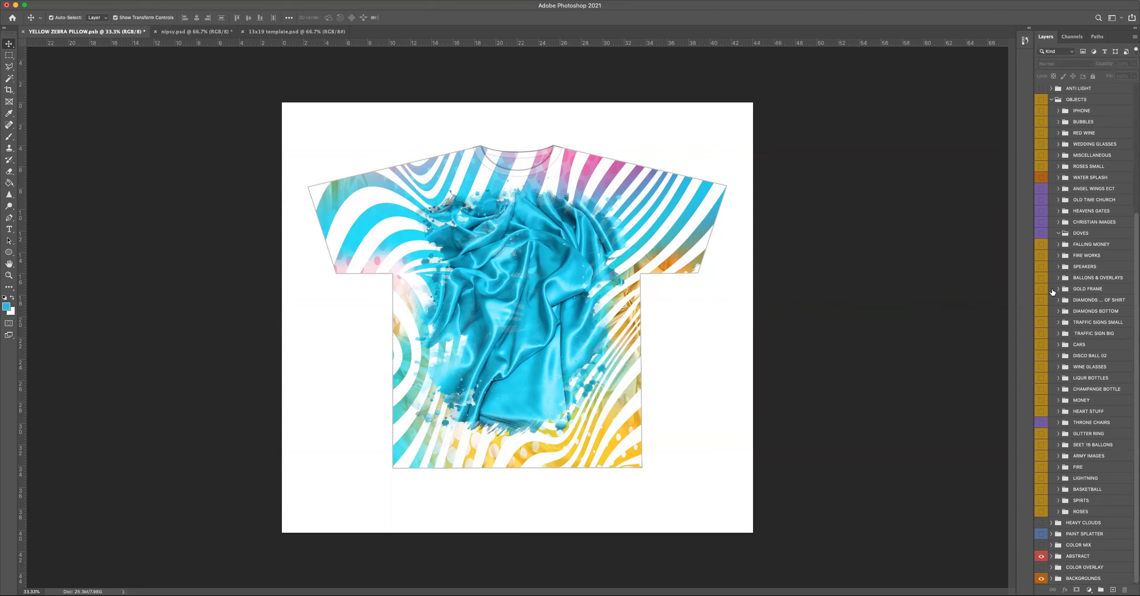
click(1041, 290)
click(1059, 289)
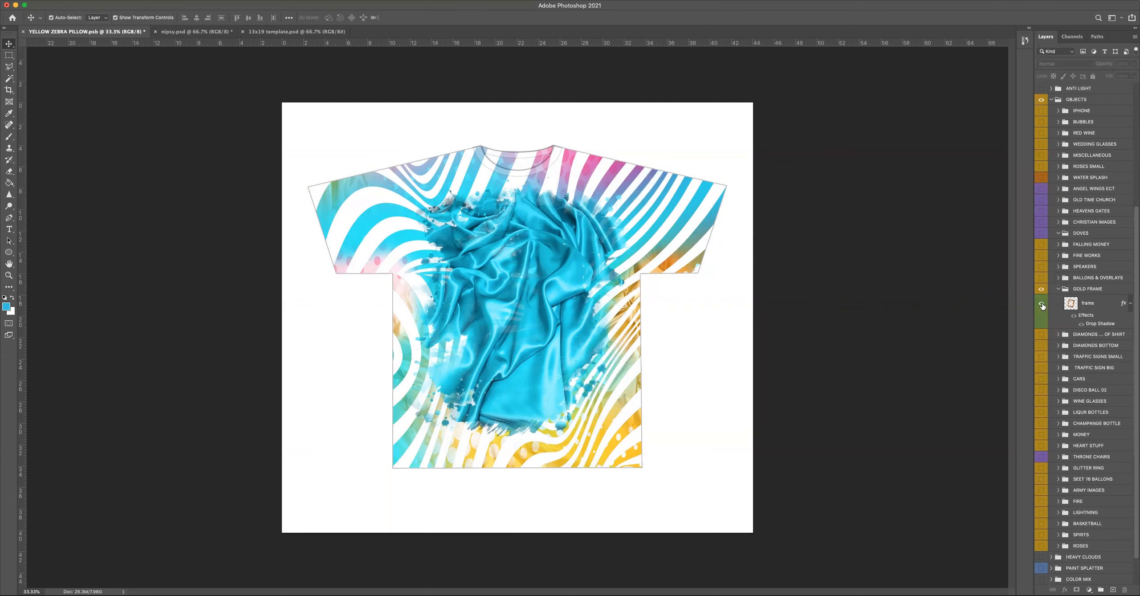
click(1041, 305)
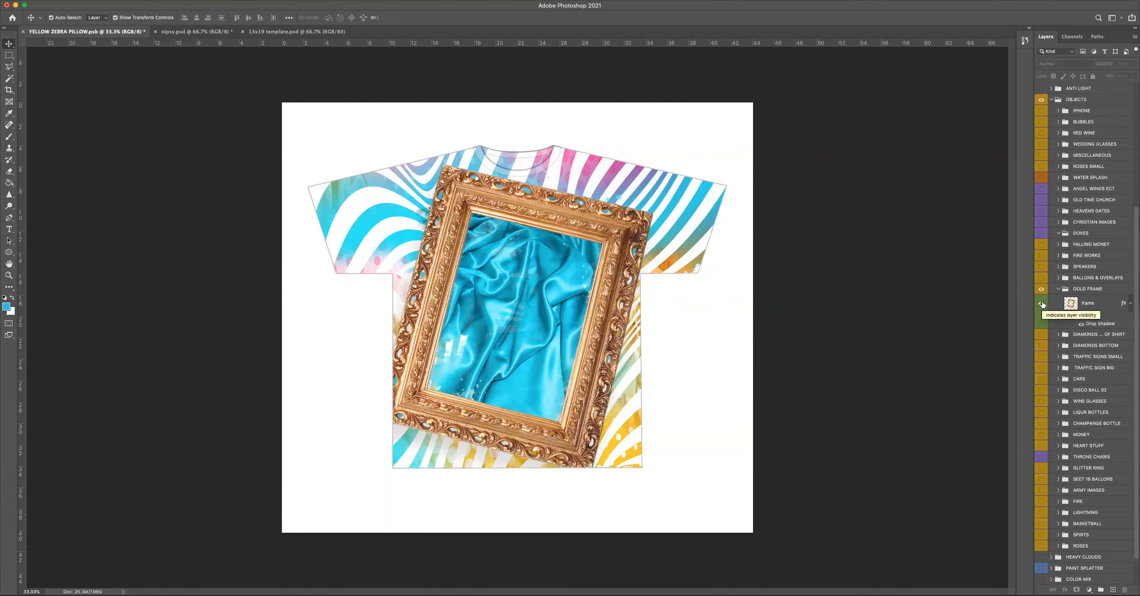
click(1058, 289)
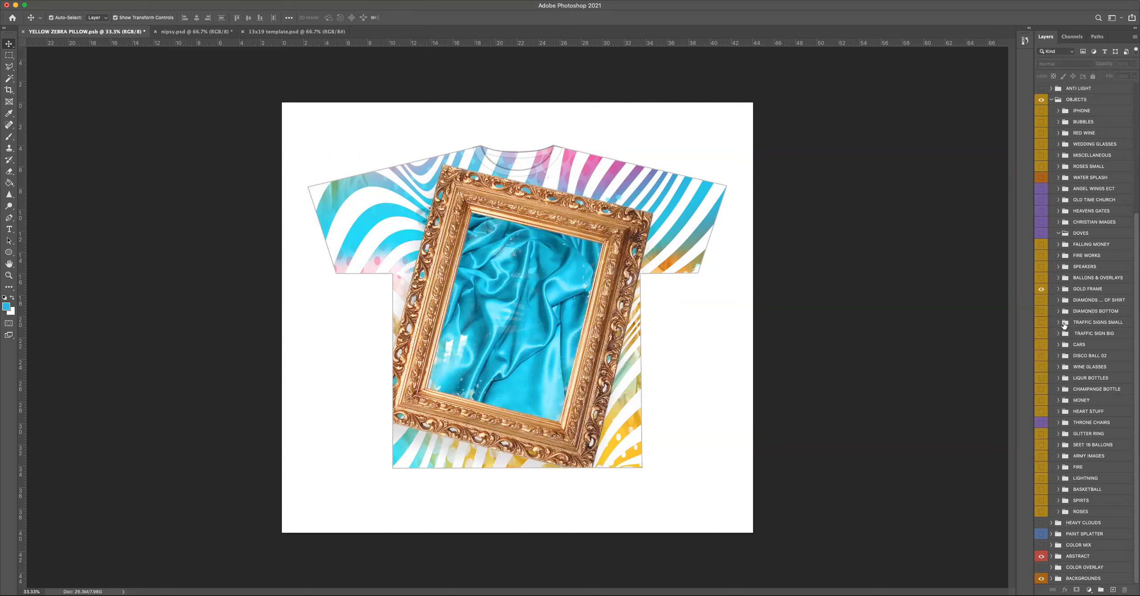
Show both diamond groups and the TOP CLOUDS group on the shirt.
click(1042, 311)
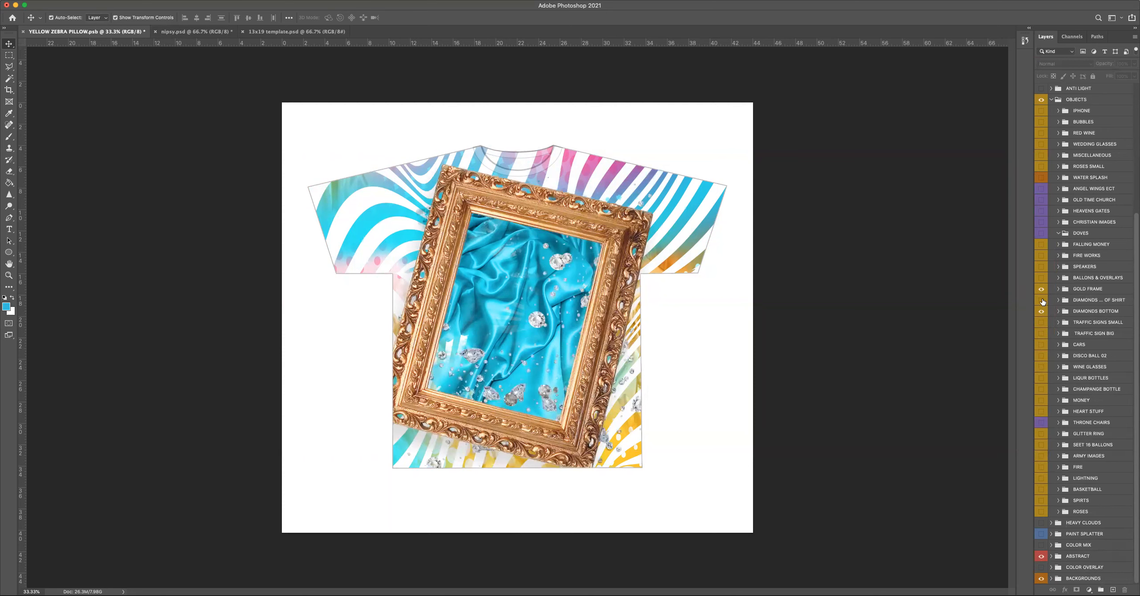
click(1042, 301)
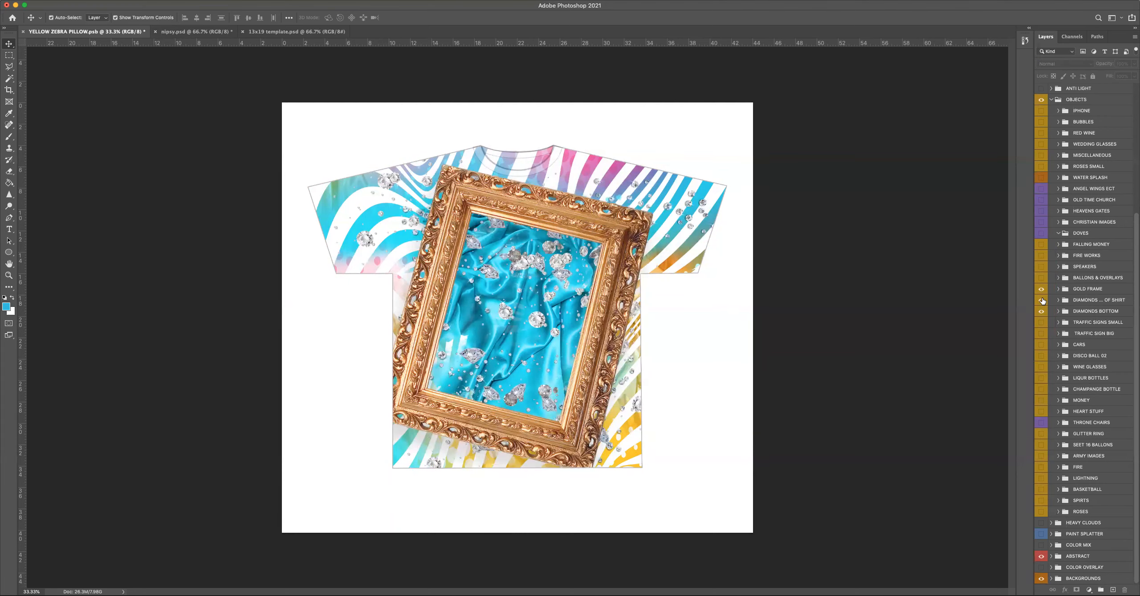
scroll(1089, 324, up, 5)
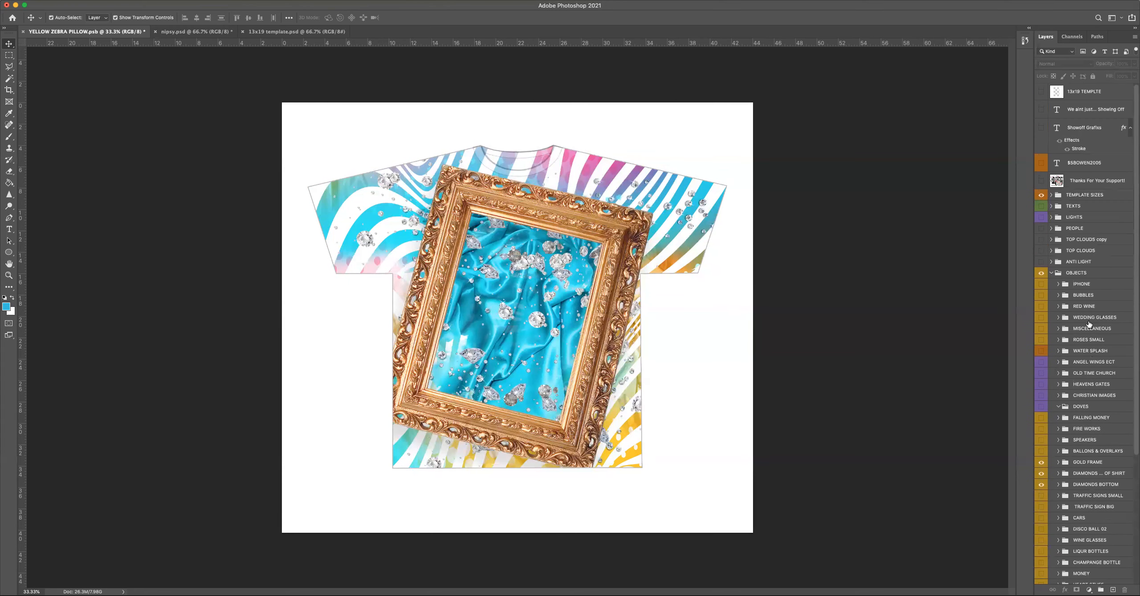
click(1042, 250)
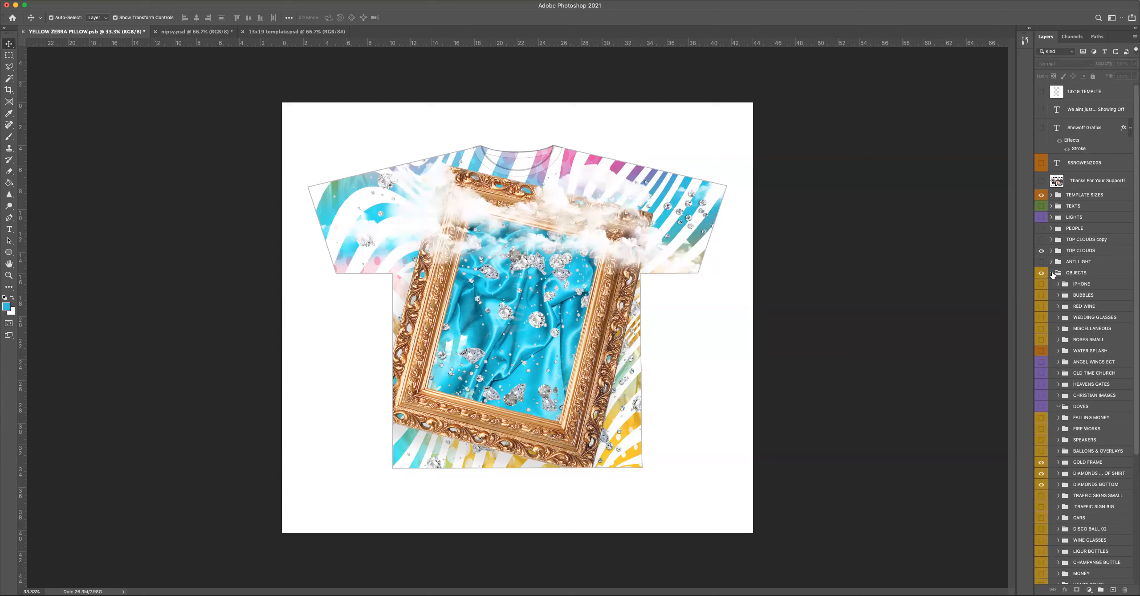
Preview the WINE GLASSES group and hide it, show the CHAMPANGE BOTTLE group instead, and close OBJECTS.
scroll(1064, 410, down, 8)
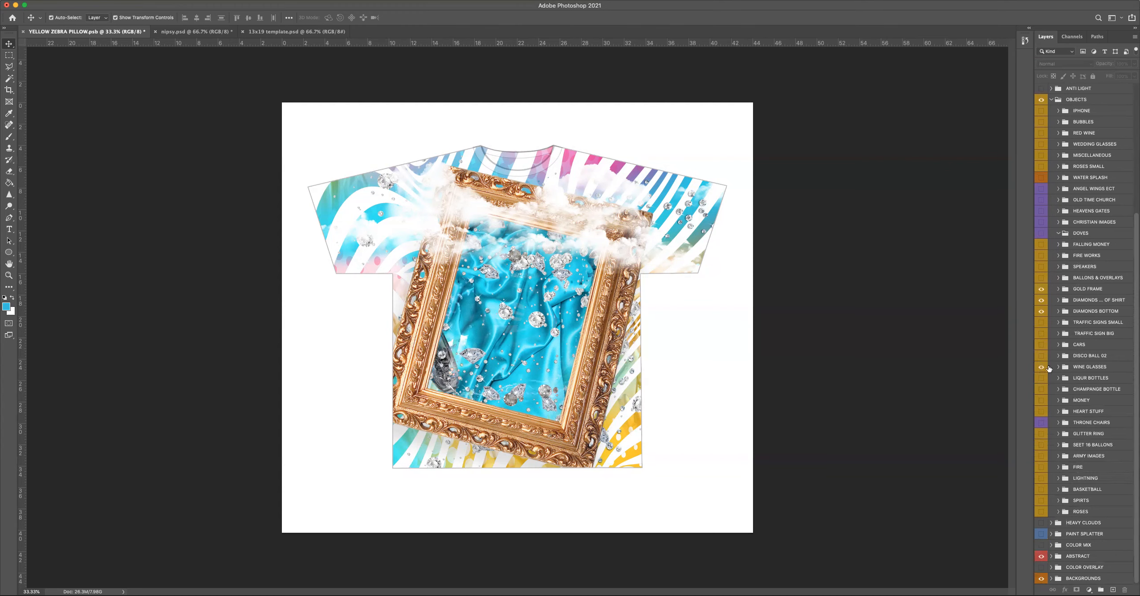
click(1042, 368)
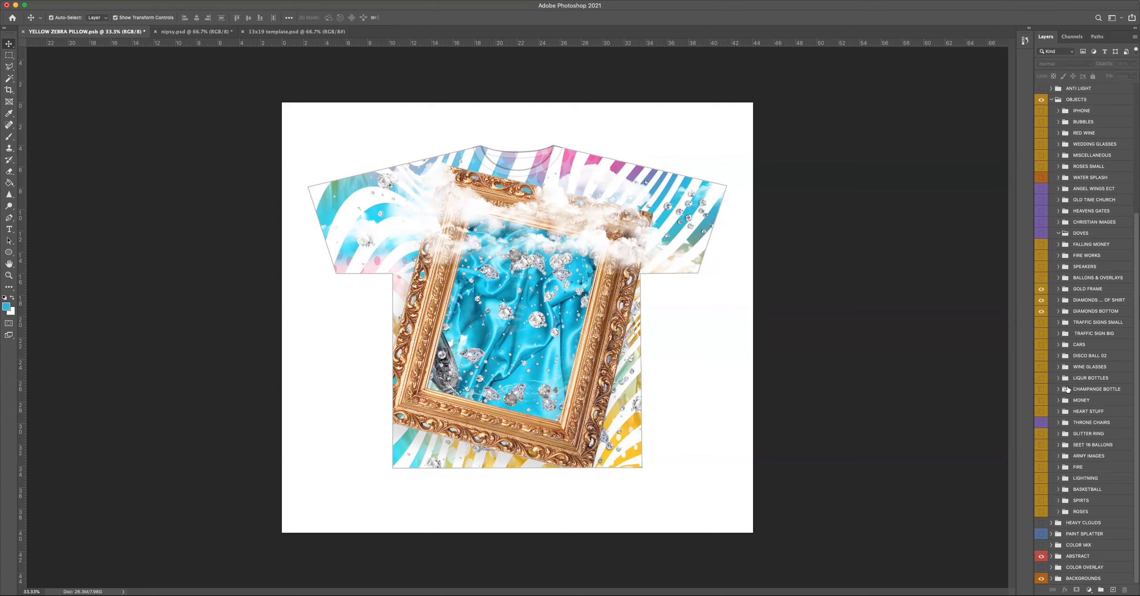
click(1042, 390)
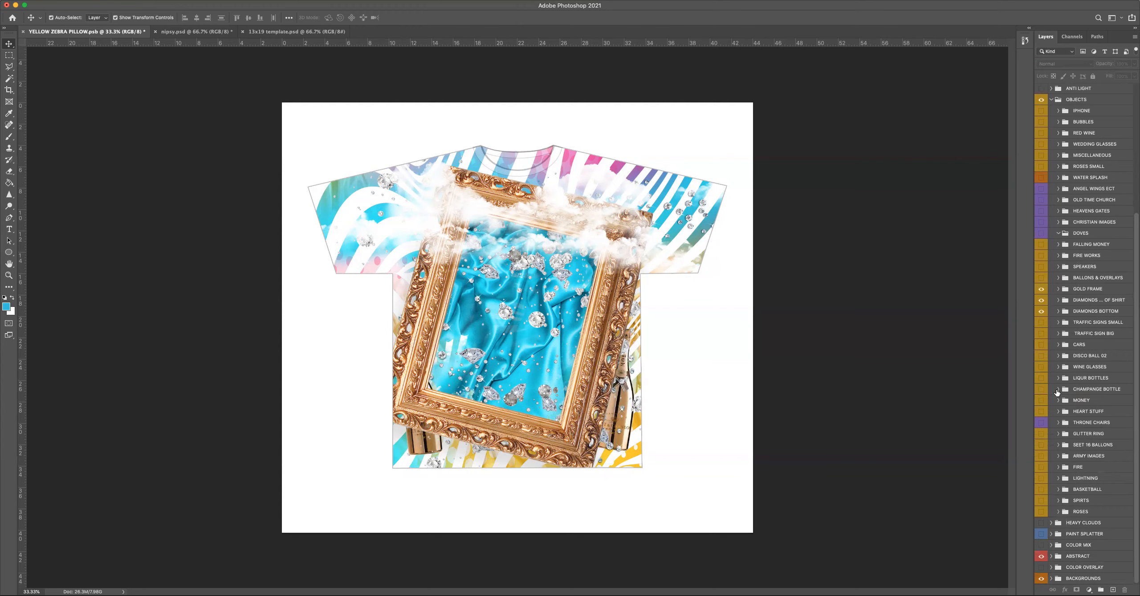
click(1051, 99)
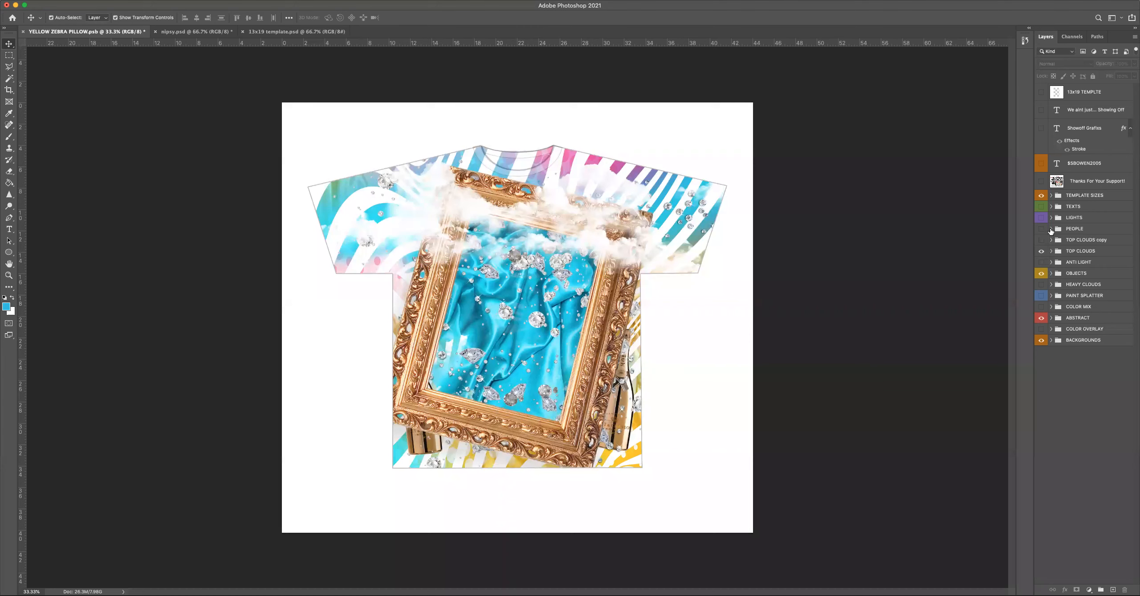
Open and show the PEOPLE group, then switch to the browser and copy the photo of the woman in the turquoise outfit.
click(1051, 229)
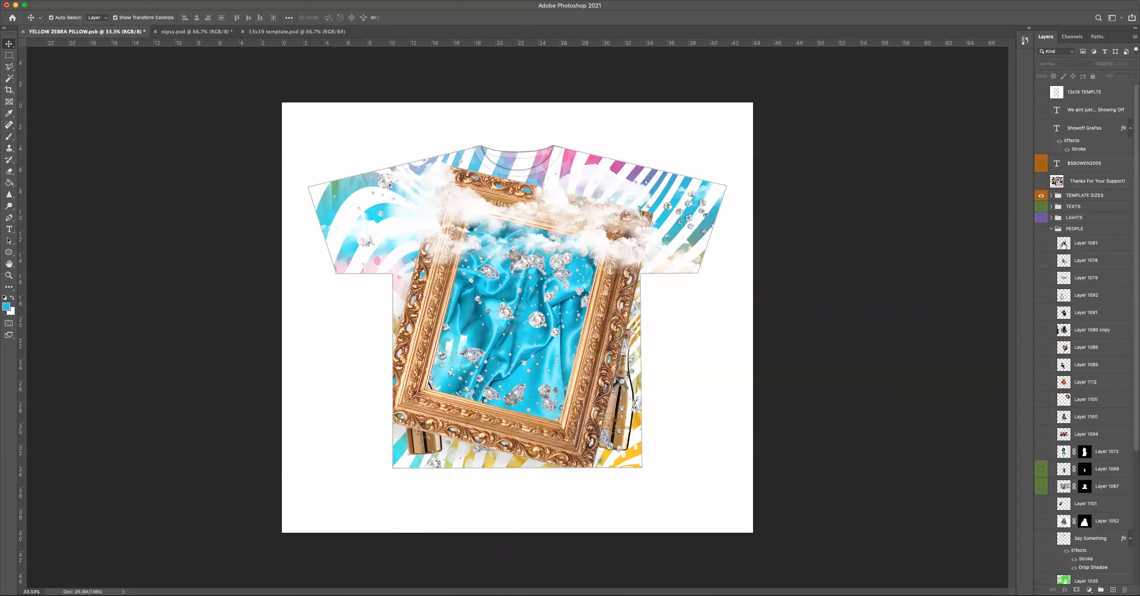
click(1041, 228)
key(super+Tab)
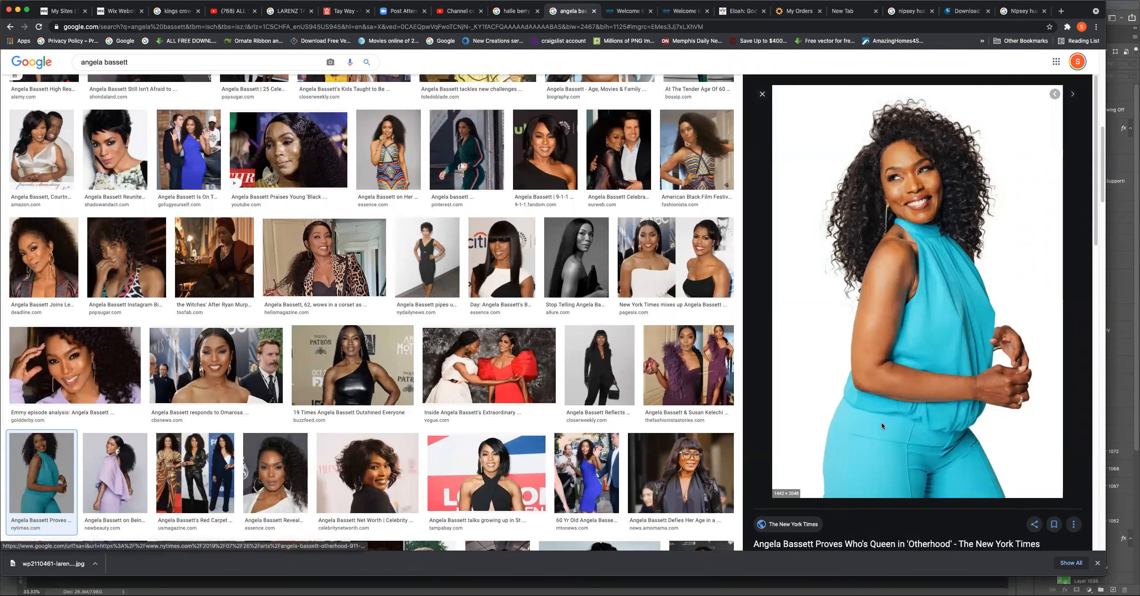
right_click(886, 294)
click(927, 391)
Switch back to Photoshop and paste the copied photo above Layer 1081 in the PEOPLE group.
key(super+Tab)
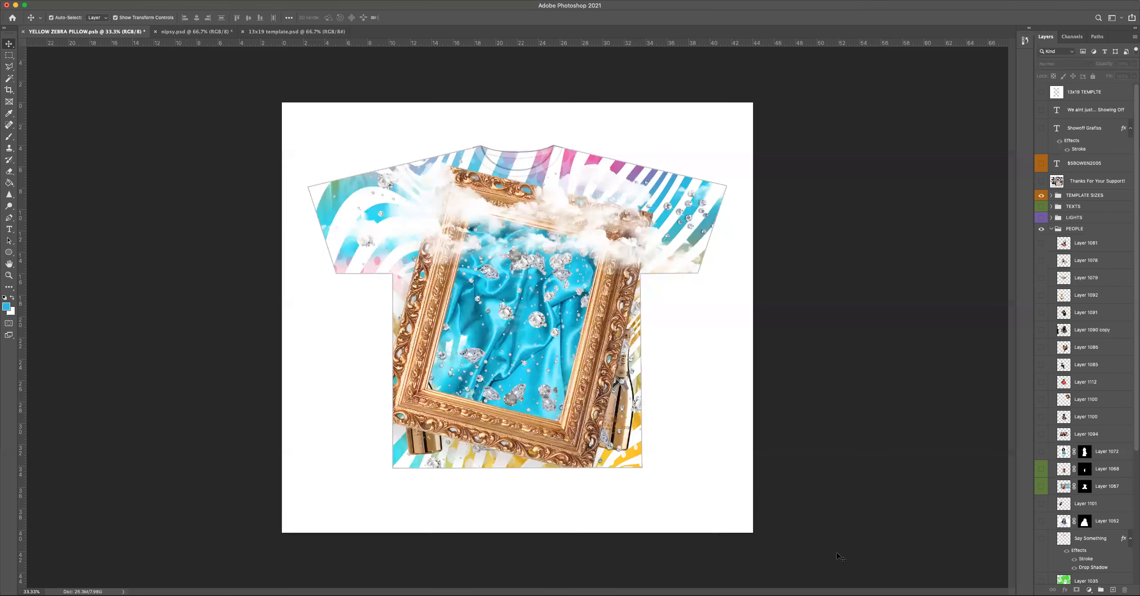
click(1063, 242)
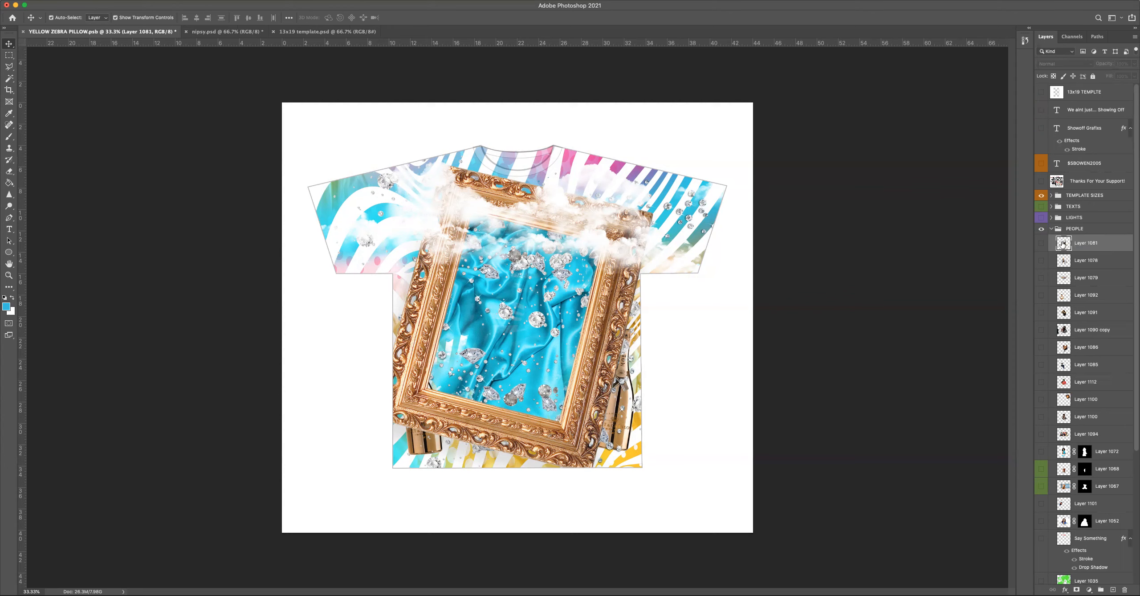
key(super+v)
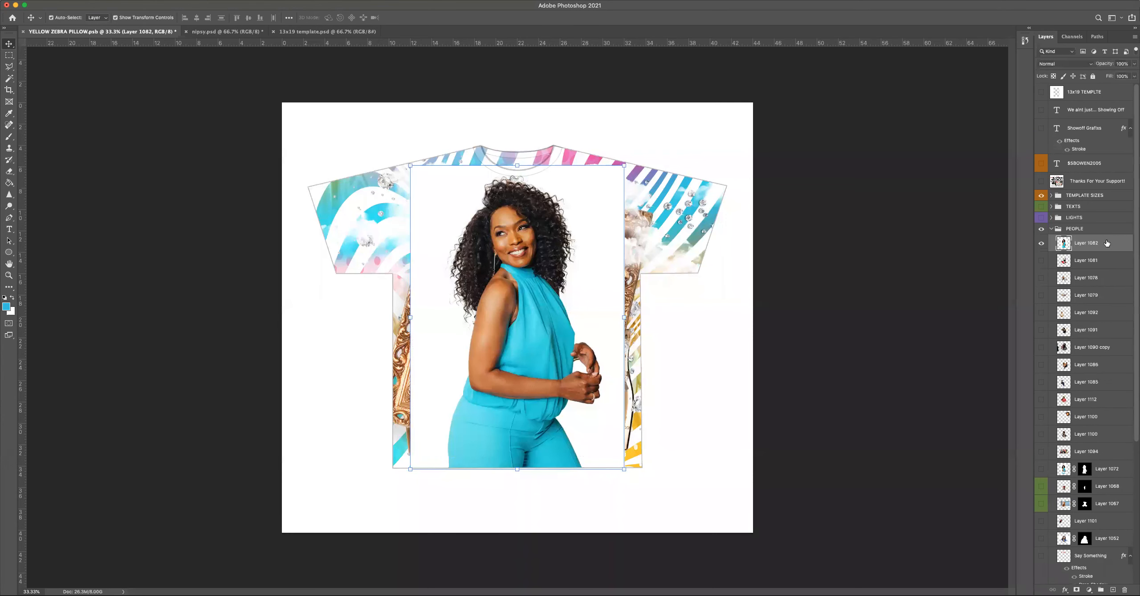
Select the woman in the pasted photo using Select Subject within Select and Mask.
click(180, 0)
click(291, 124)
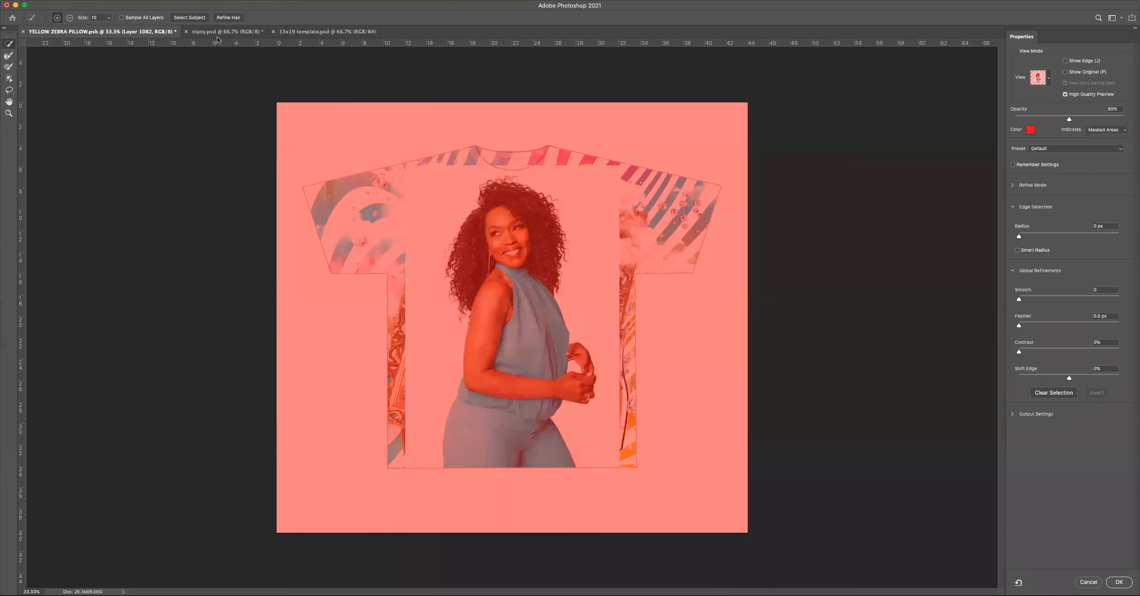
click(198, 18)
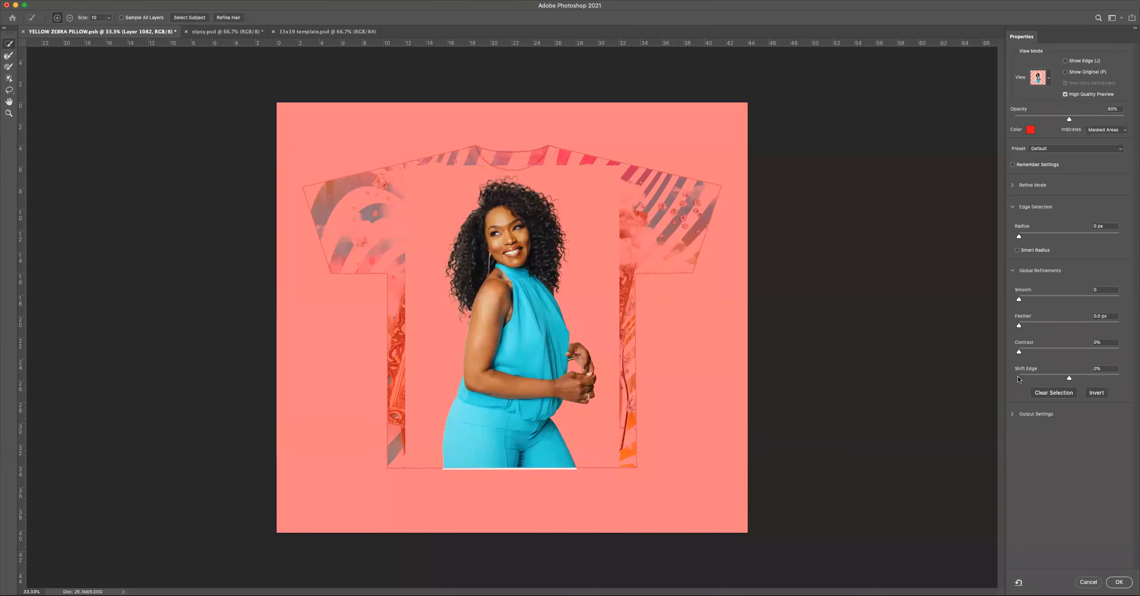
key(Return)
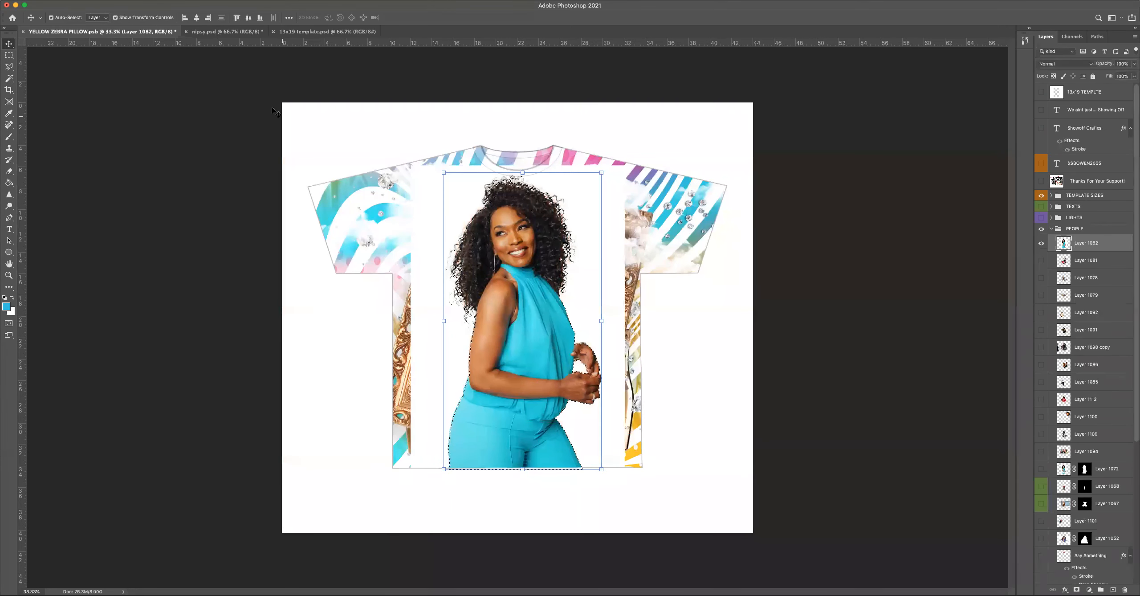
Invert the selection to delete the white background around the woman, and reposition the cut-out slightly lower over the gold frame.
click(181, 1)
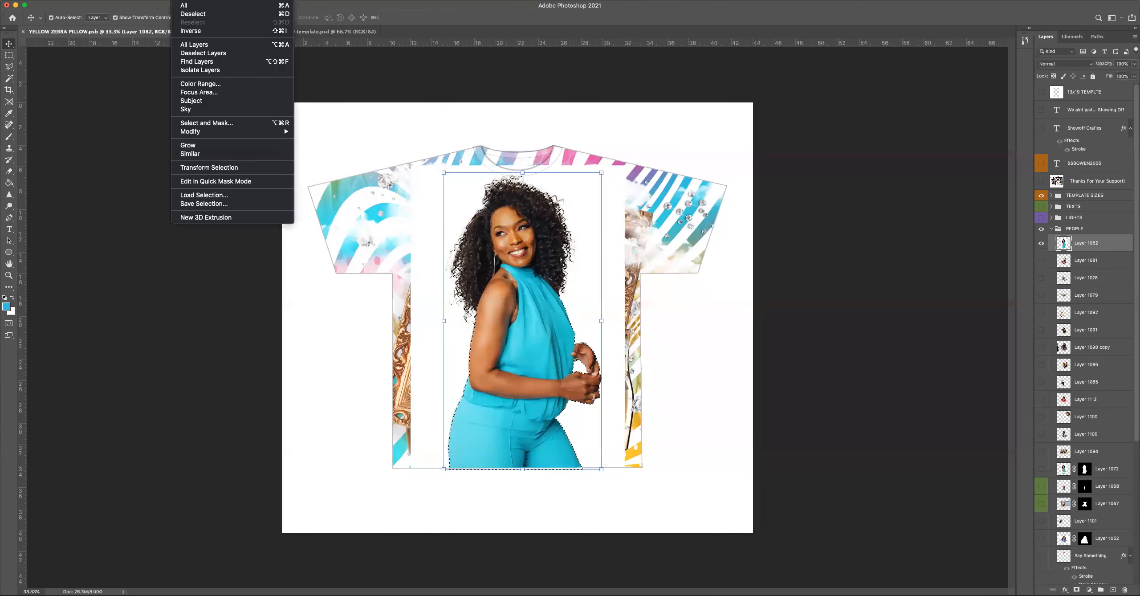
click(191, 31)
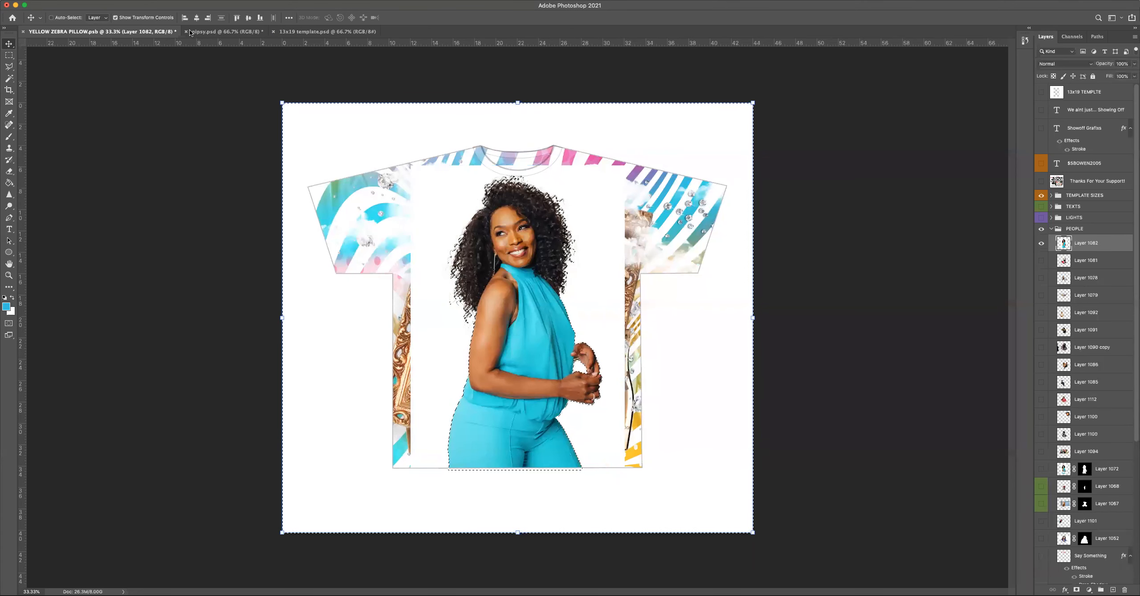
key(BackSpace)
key(super+d)
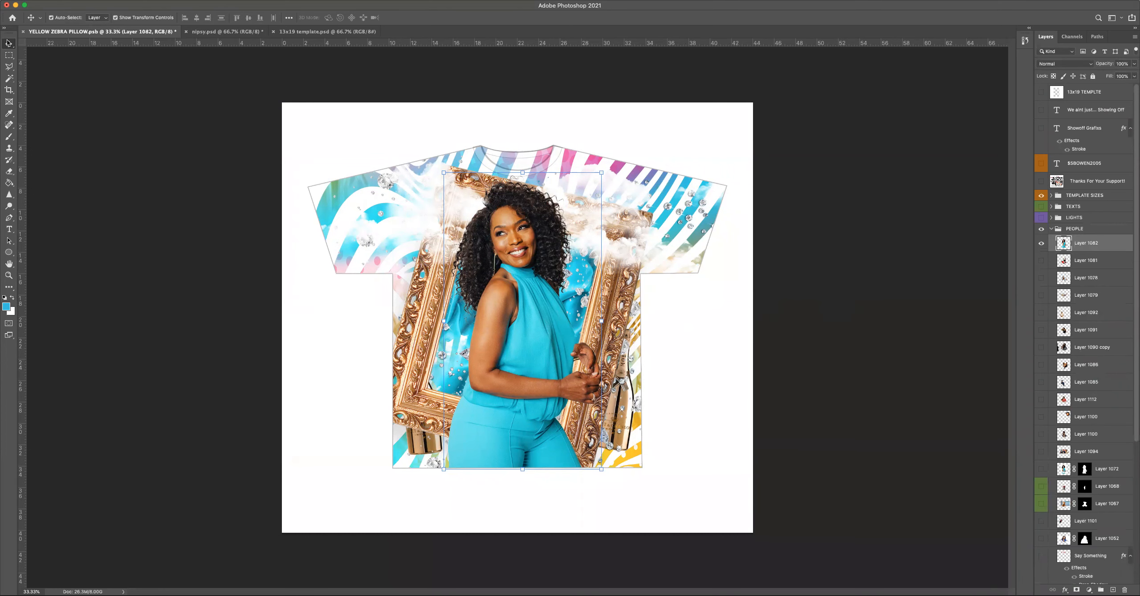
drag(523, 329, 518, 327)
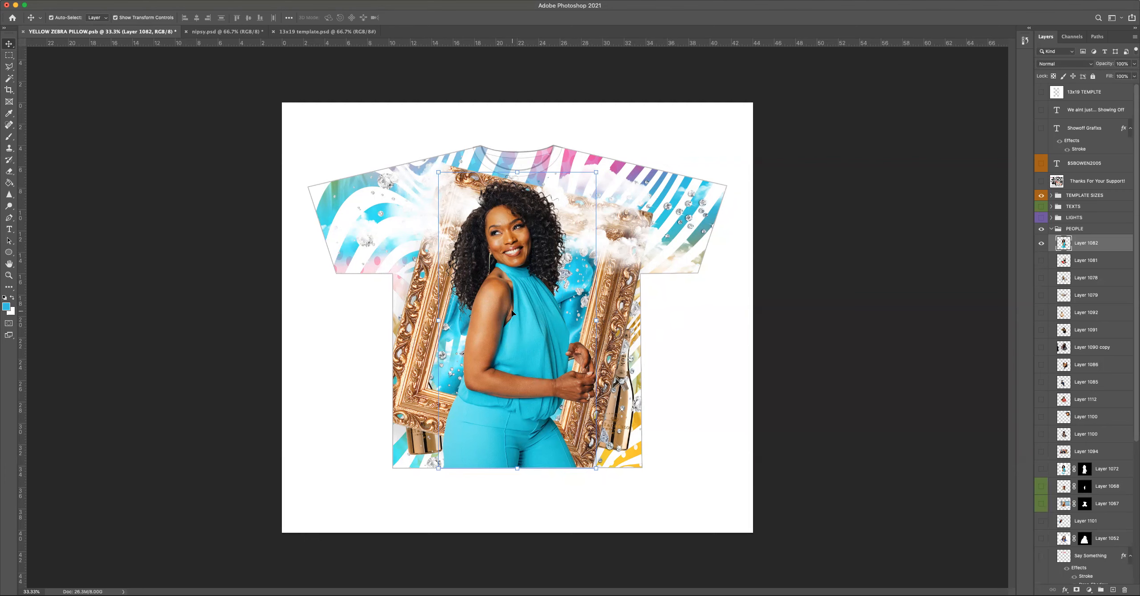
drag(512, 313, 529, 341)
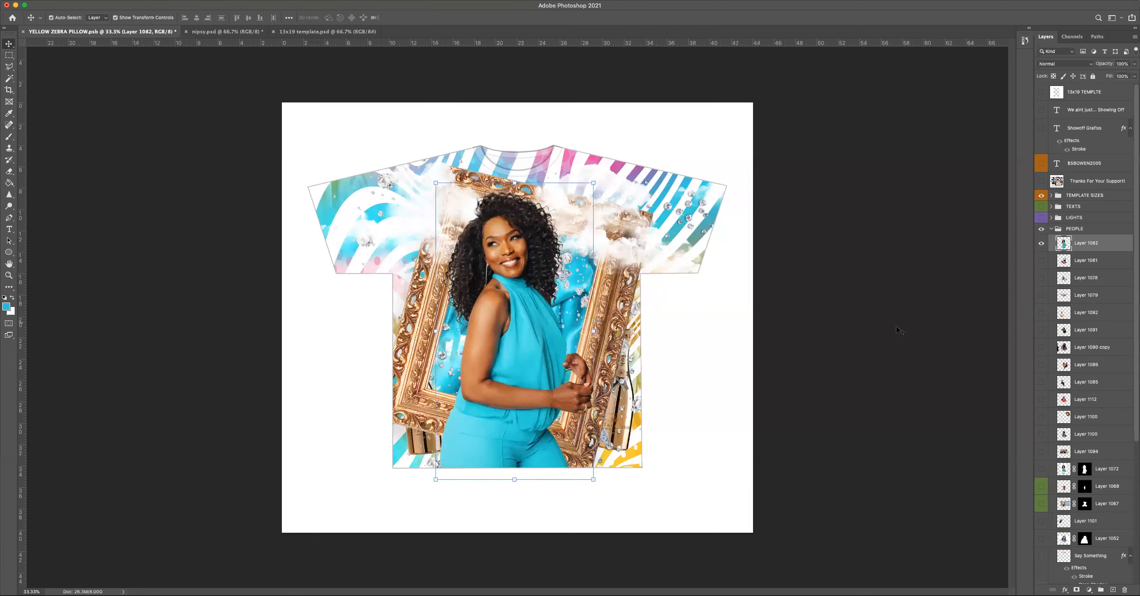
right_click(1124, 243)
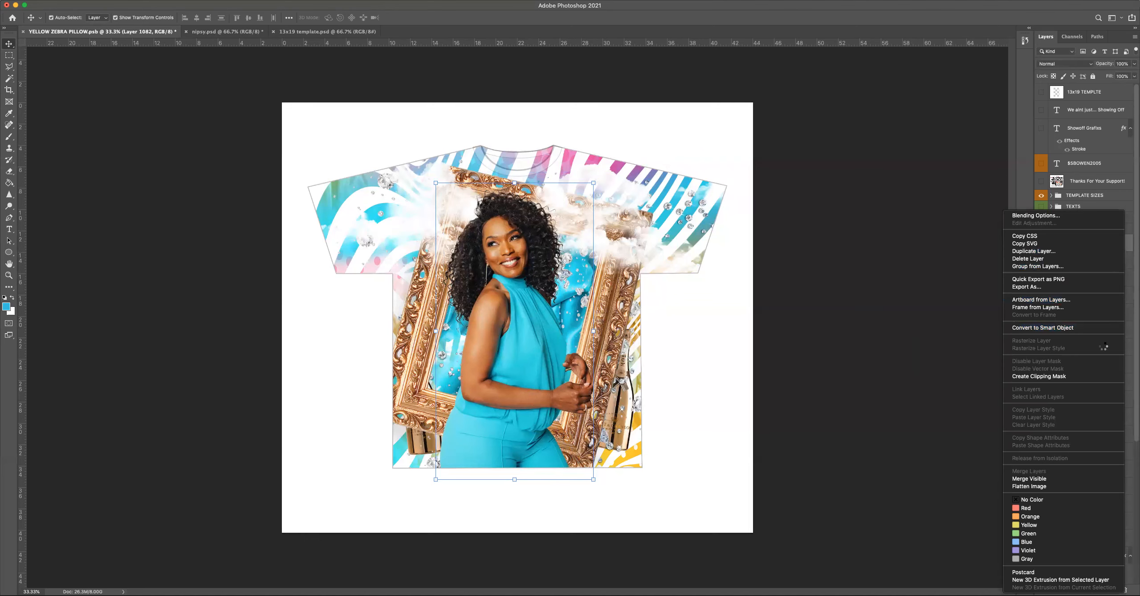
click(1096, 376)
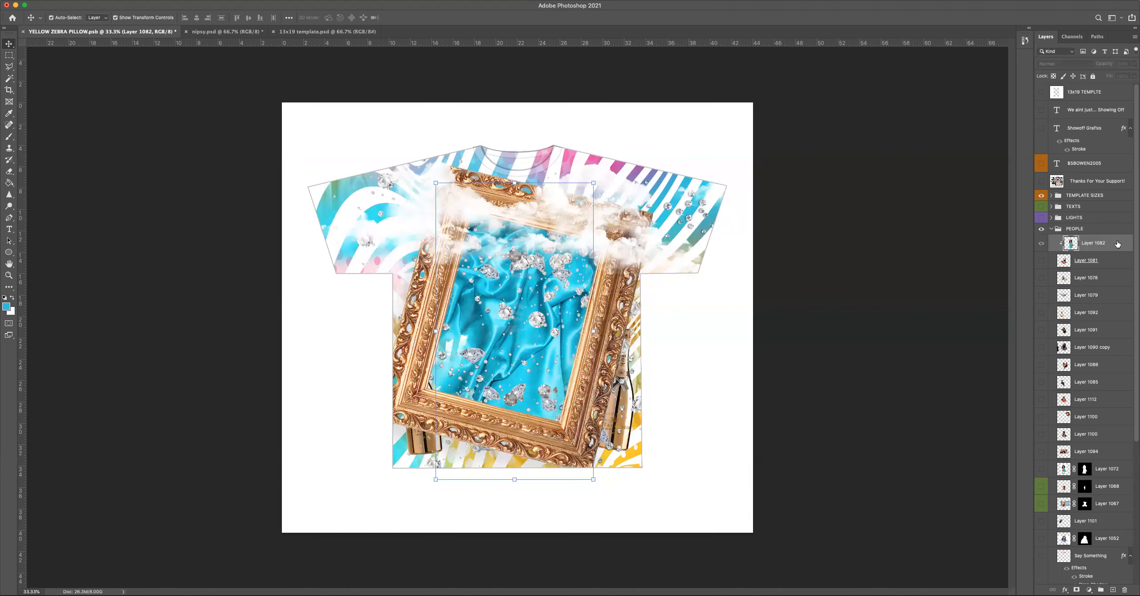
key(super+z)
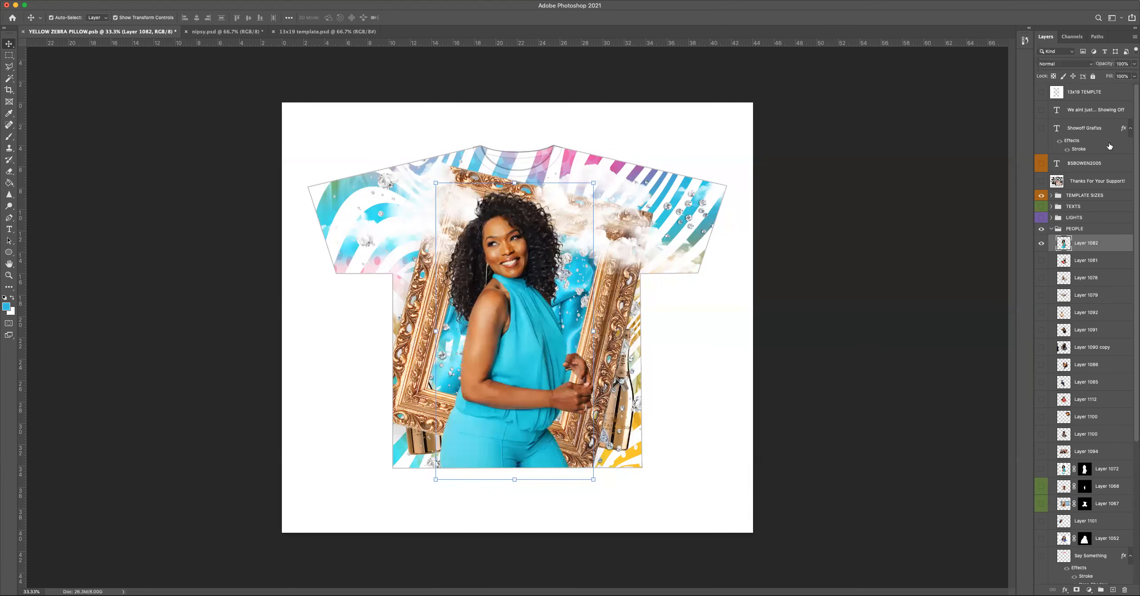
Reduce the opacity of the woman's Layer 1082 to 57%.
click(1134, 64)
click(1106, 75)
drag(1108, 76, 1115, 76)
Outline the part of the woman covering the frame's lower rail with the Polygonal Lasso, delete it and deselect.
click(10, 67)
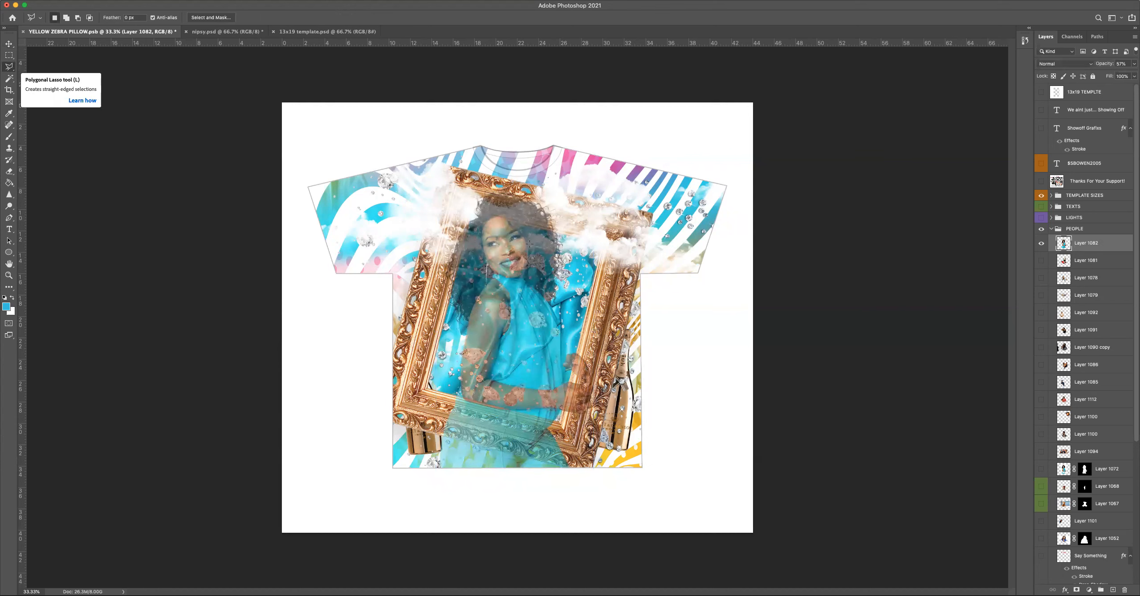
click(455, 394)
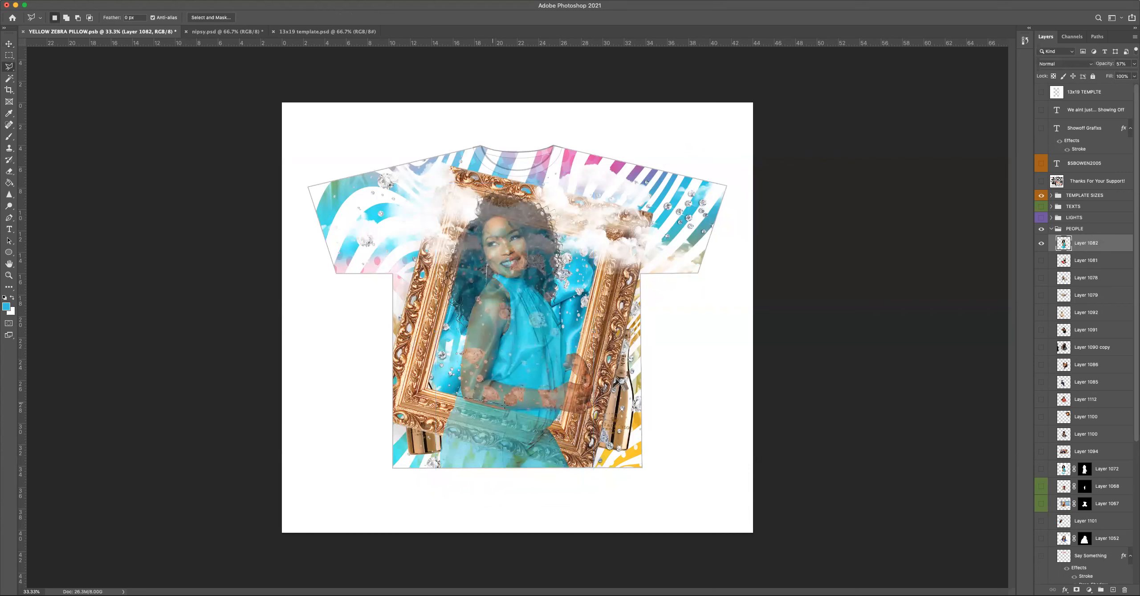
click(559, 421)
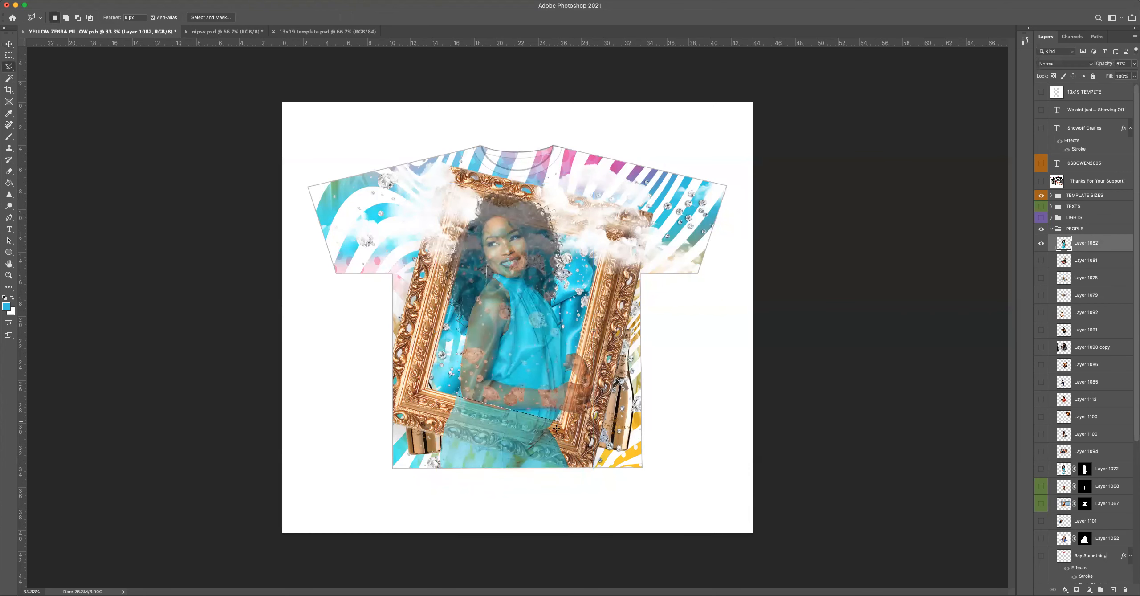
click(569, 468)
click(448, 399)
key(Delete)
key(ctrl+d)
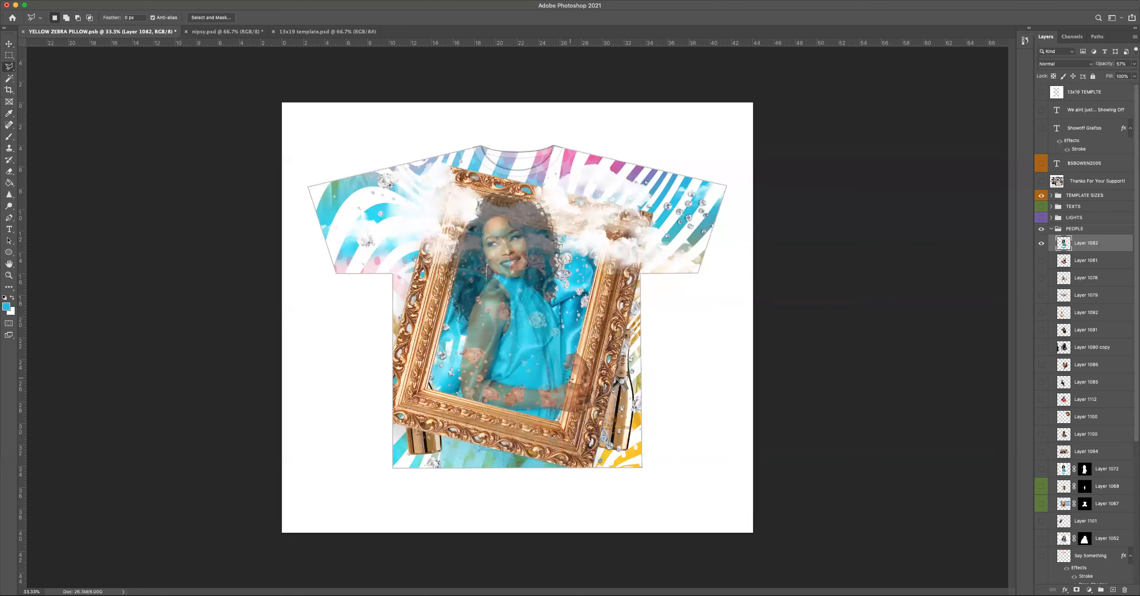
Cut away the part of the woman's upper hand overlapping the frame's right side, and restore the layer opacity to 100%.
click(584, 350)
key(super+x)
click(1134, 64)
drag(1115, 74, 1134, 75)
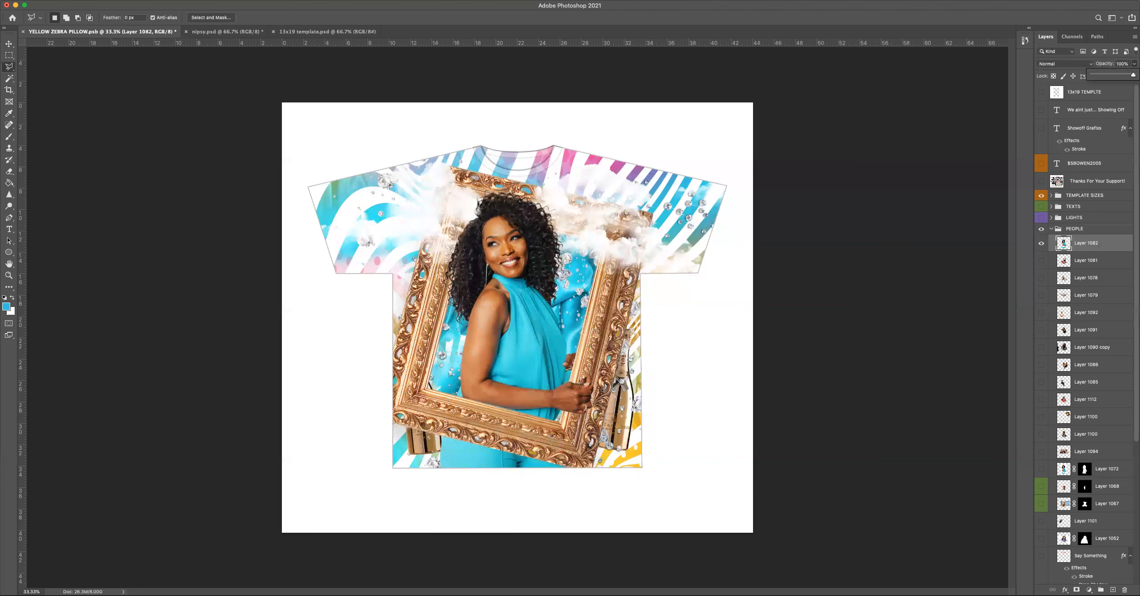
click(579, 383)
click(593, 365)
double_click(577, 376)
key(ctrl+d)
Close the PEOPLE group, open the TEXTS group and show its Double UP text layer.
key(super+Tab)
key(super+Tab)
click(1052, 229)
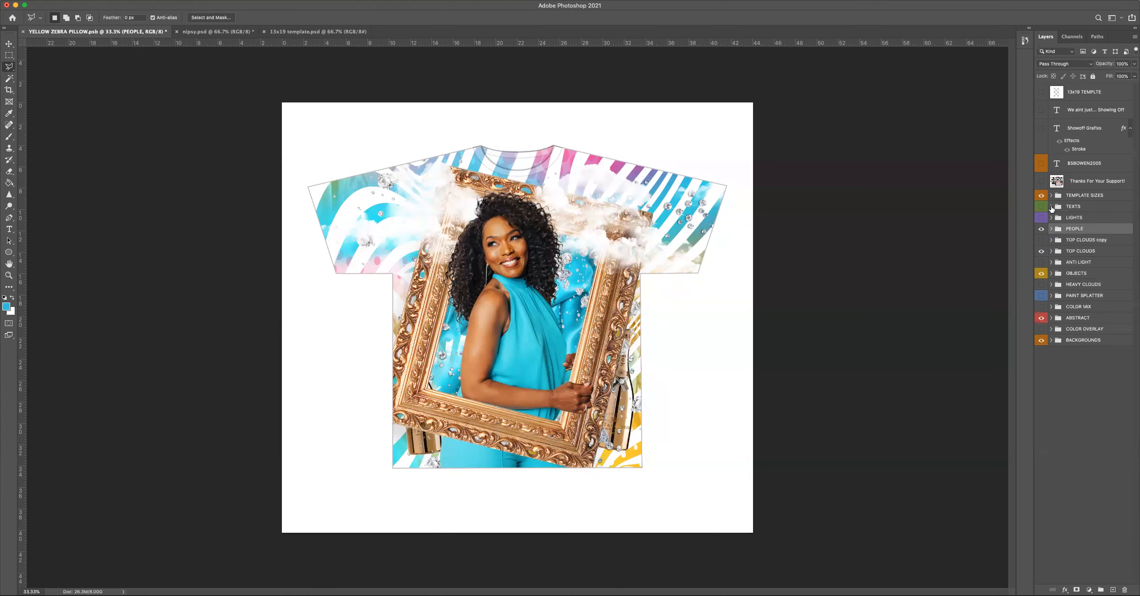
click(1052, 208)
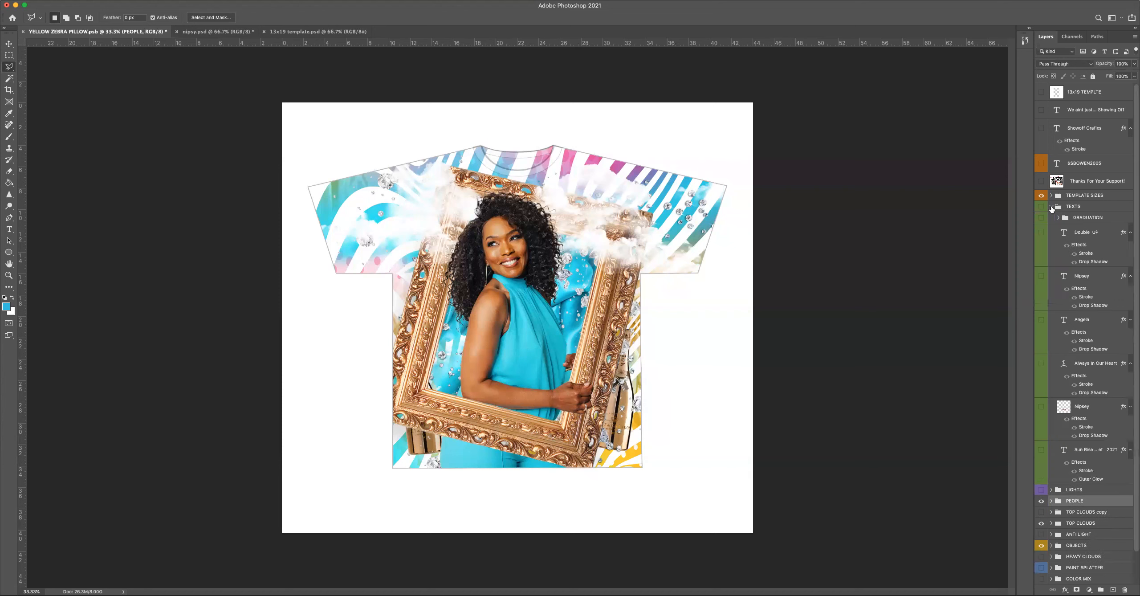
click(1040, 232)
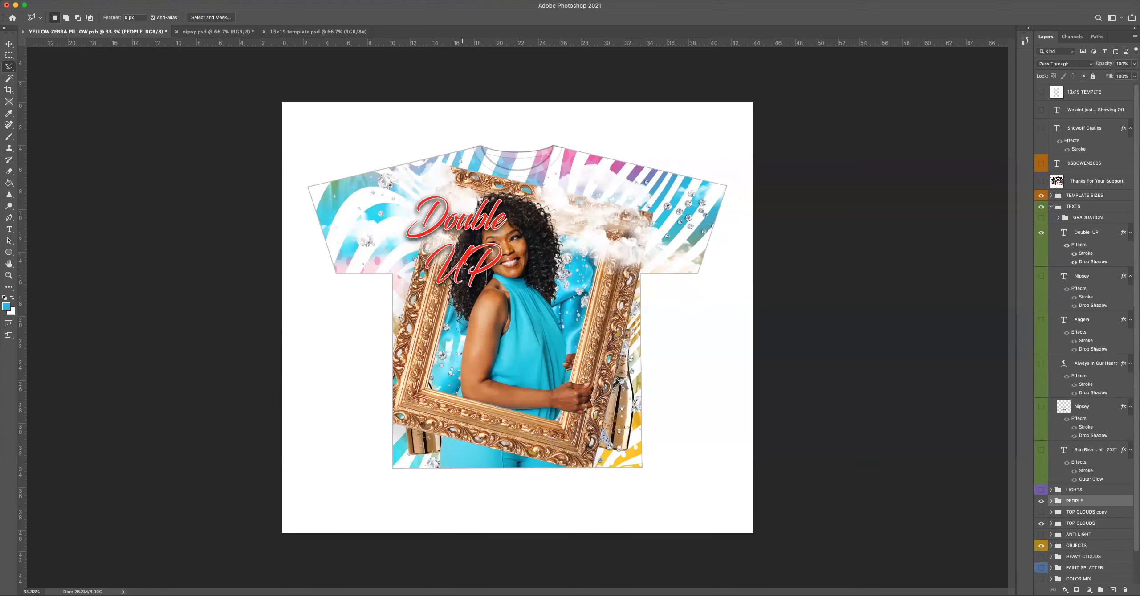
Replace the entire Double UP text with the pasted name "angela bassett".
click(9, 44)
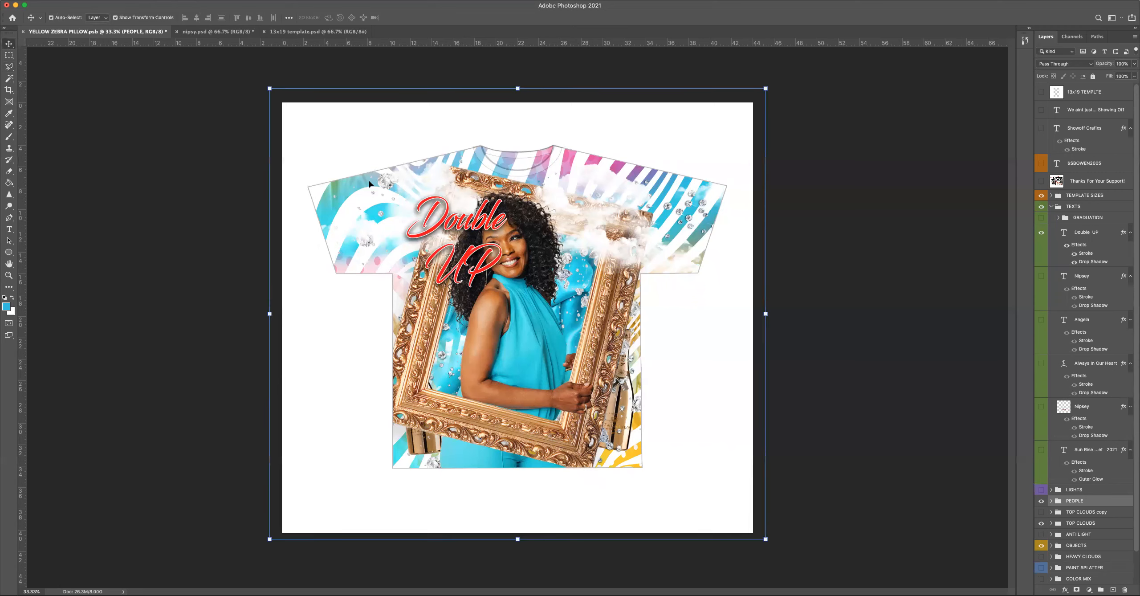
double_click(445, 221)
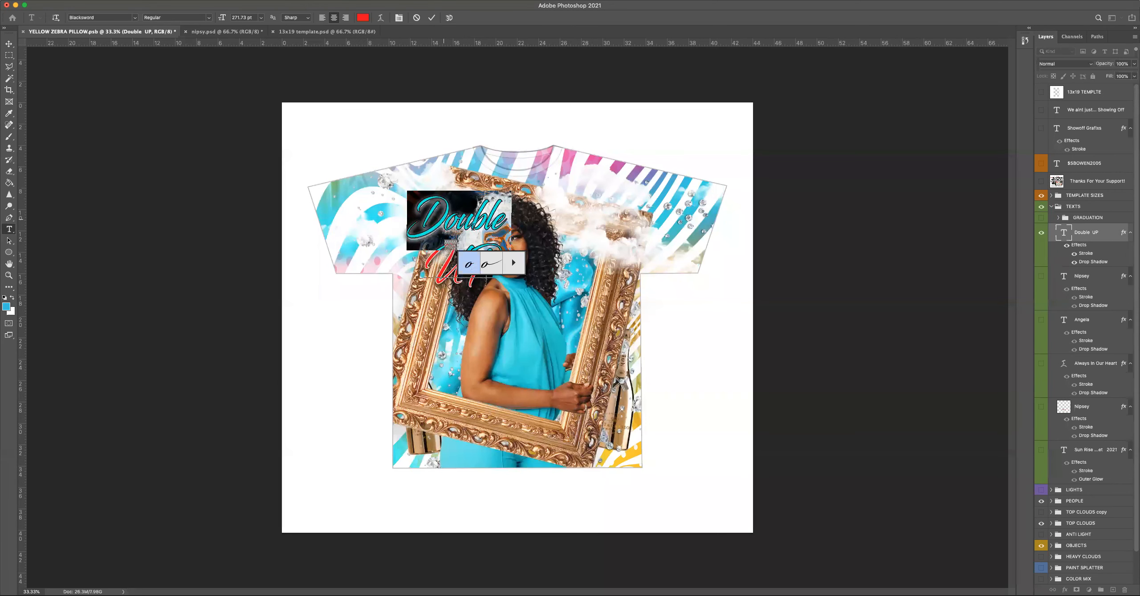
click(505, 228)
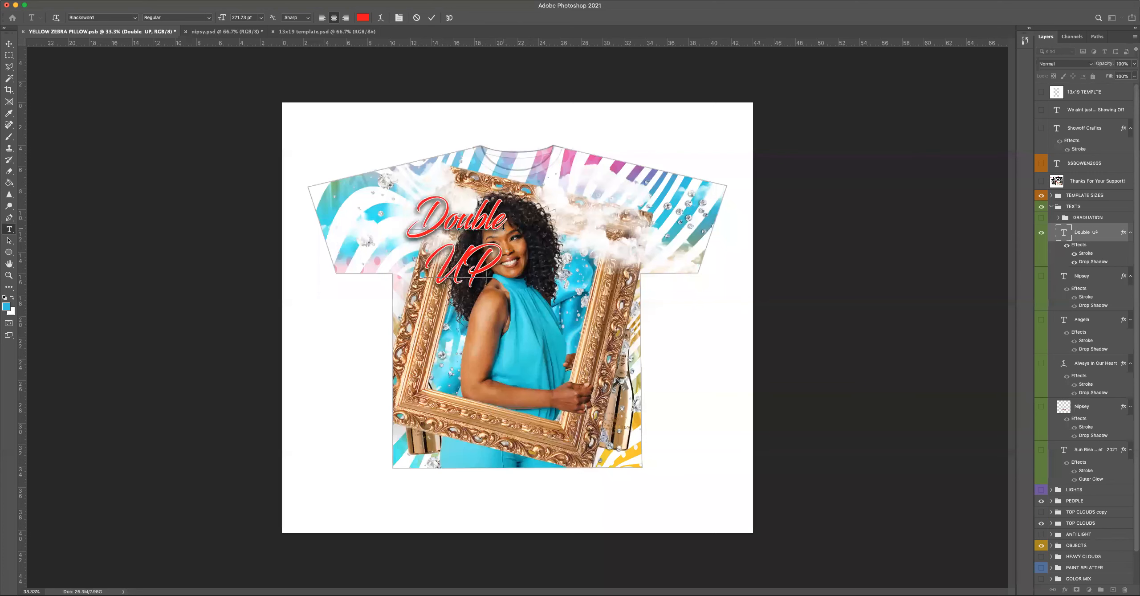
key(super+a)
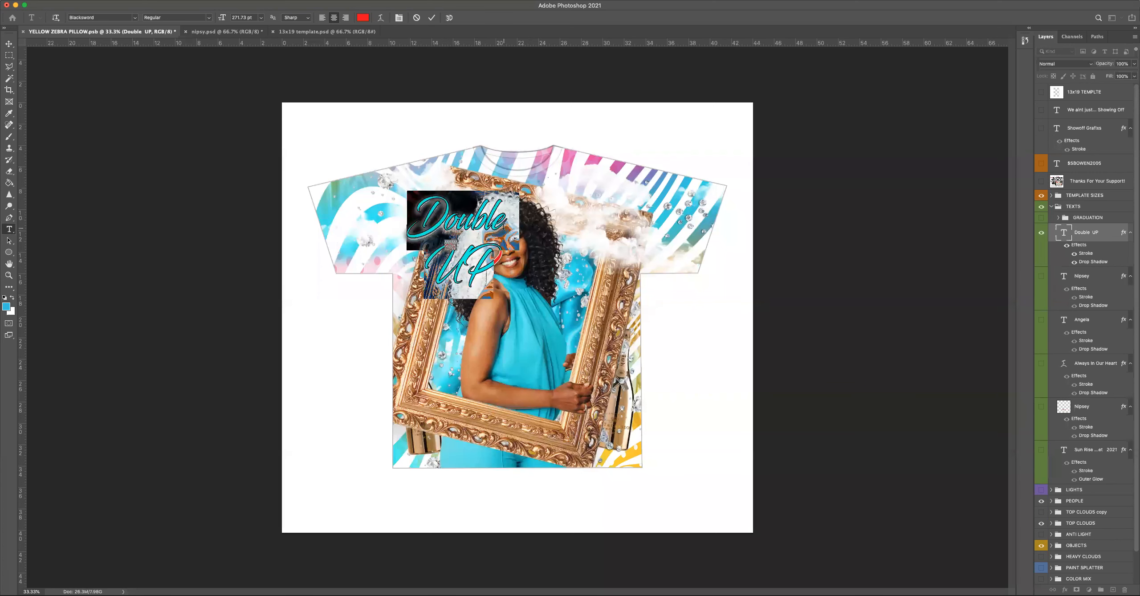
text(√)
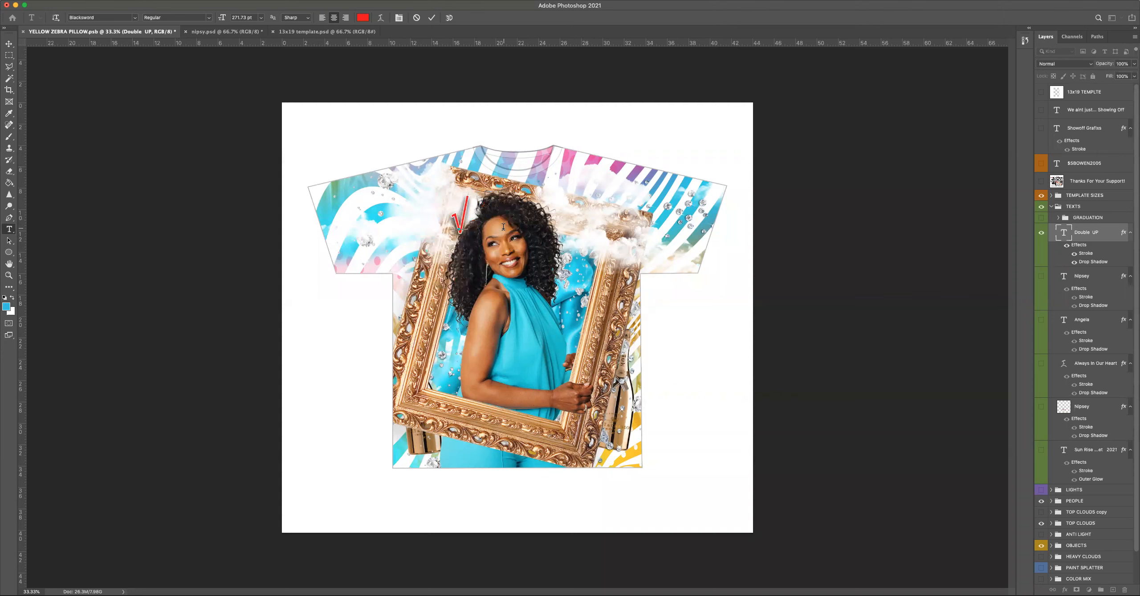
key(BackSpace)
key(super)
key(super+v)
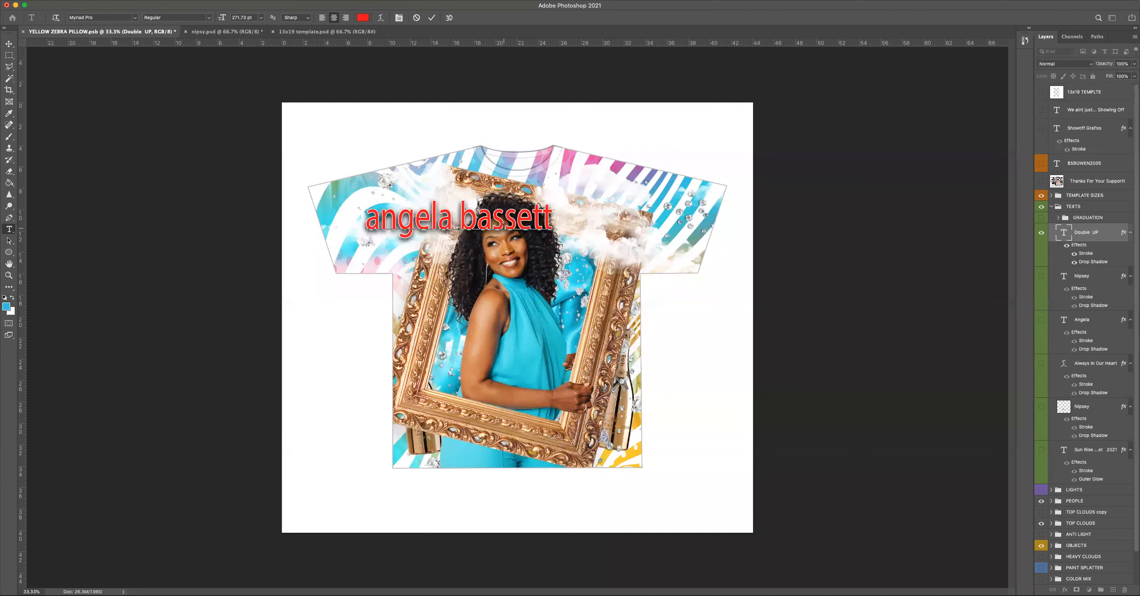
Capitalize both initials of the pasted name so it reads "Angela Bassett".
drag(381, 225, 363, 227)
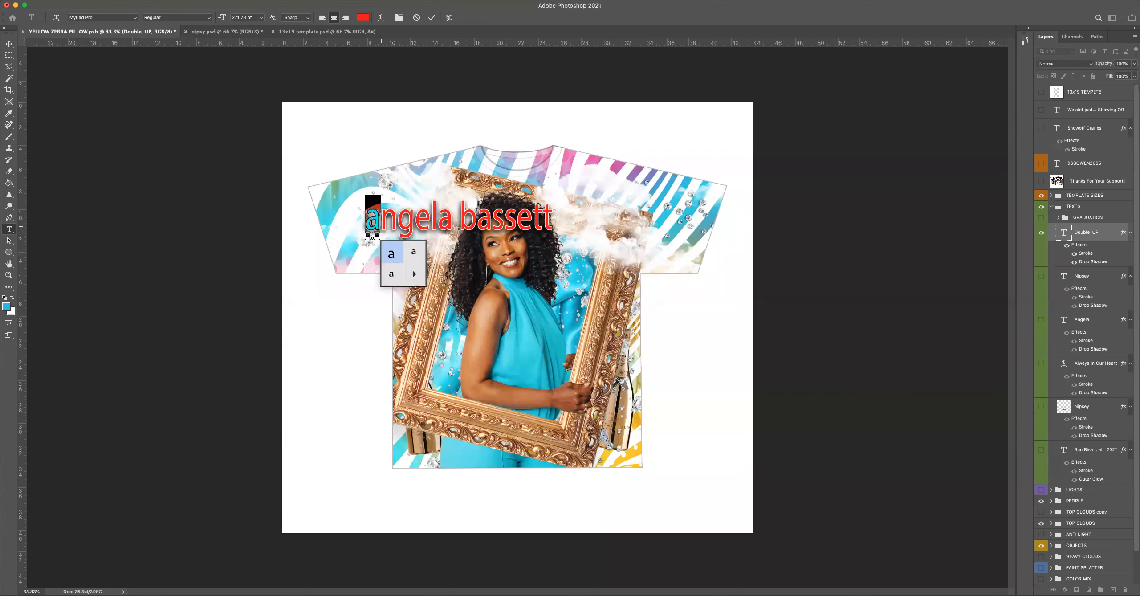
click(439, 221)
drag(381, 225, 369, 223)
click(420, 221)
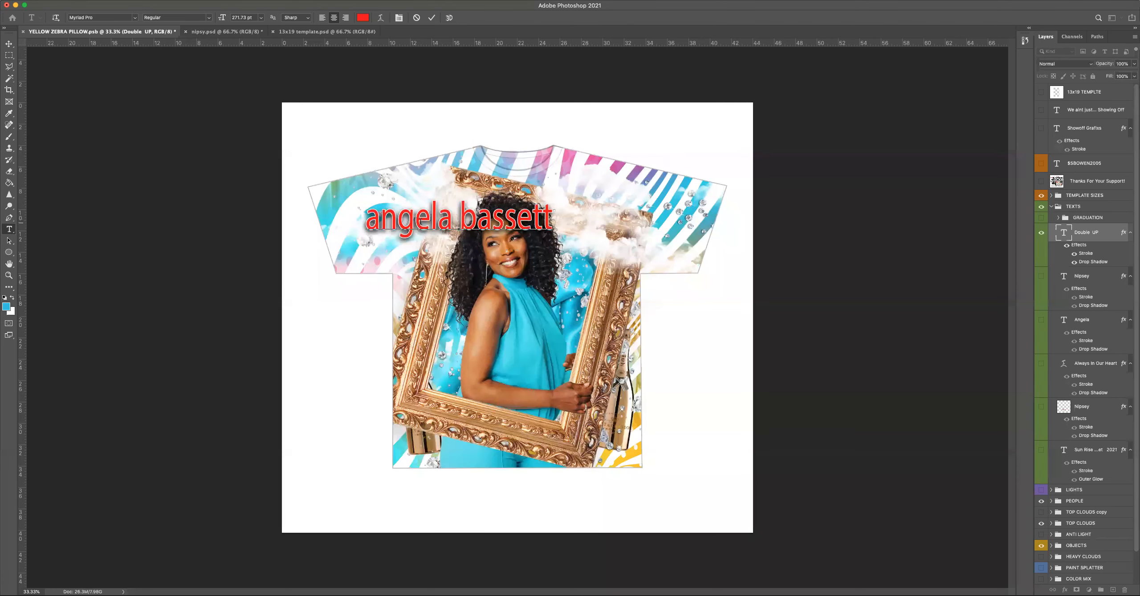
click(375, 221)
key(BackSpace)
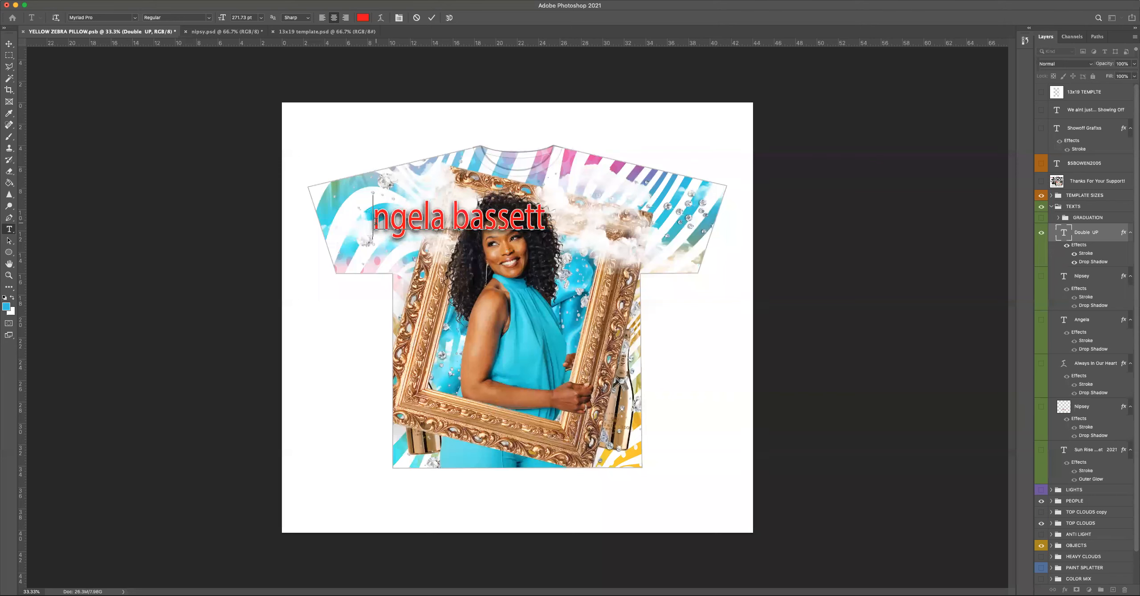
text(A)
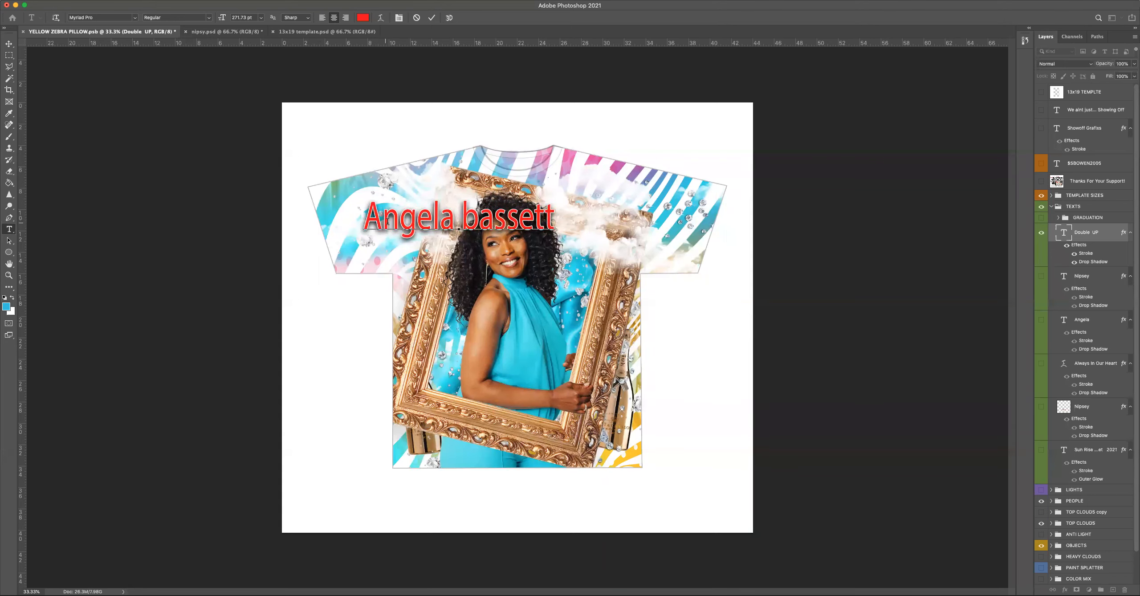
drag(480, 221, 463, 221)
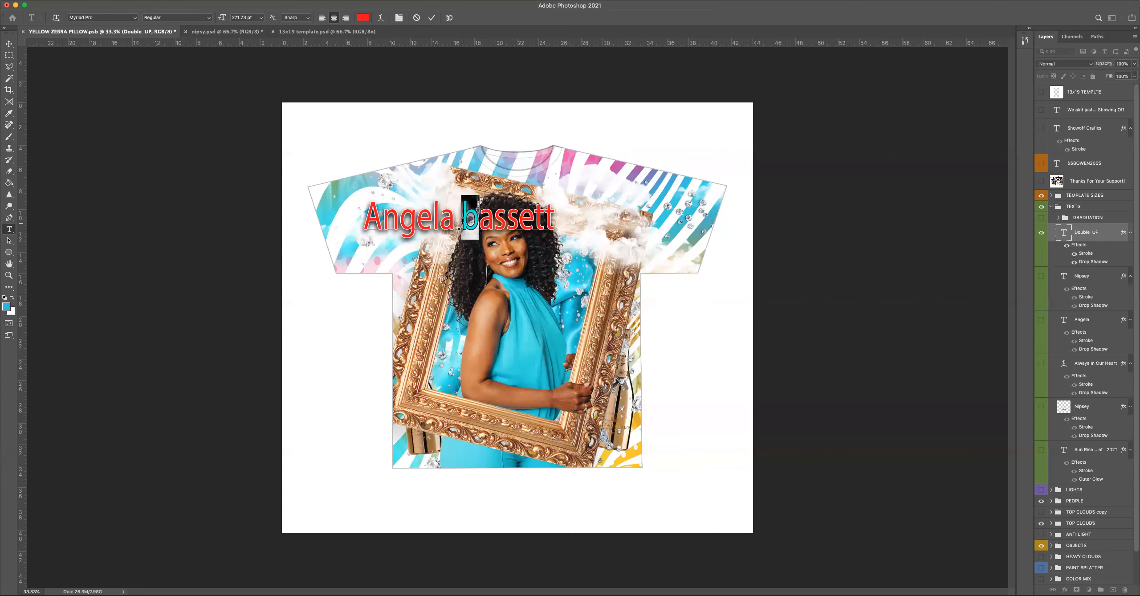
text(B)
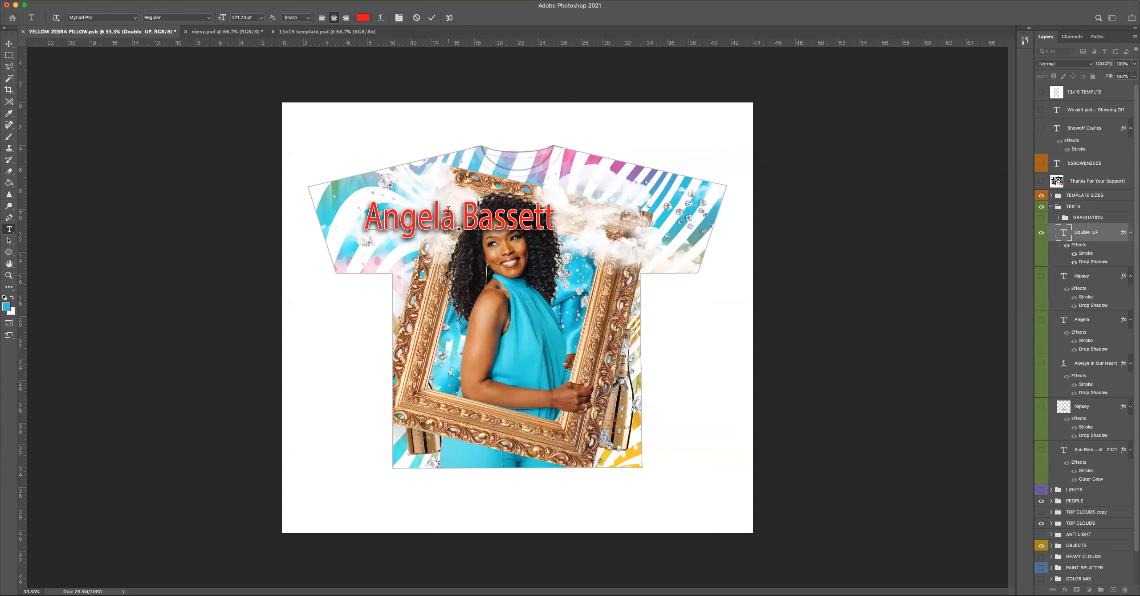
Set the font of the entire Angela Bassett text to Blacksword.
key(super+a)
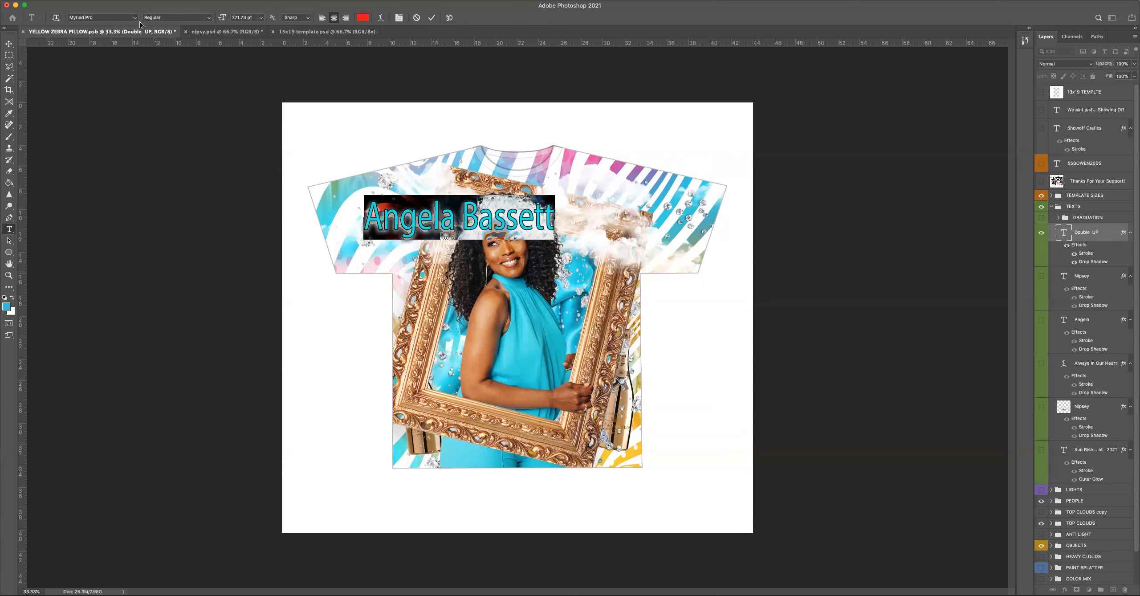
click(135, 18)
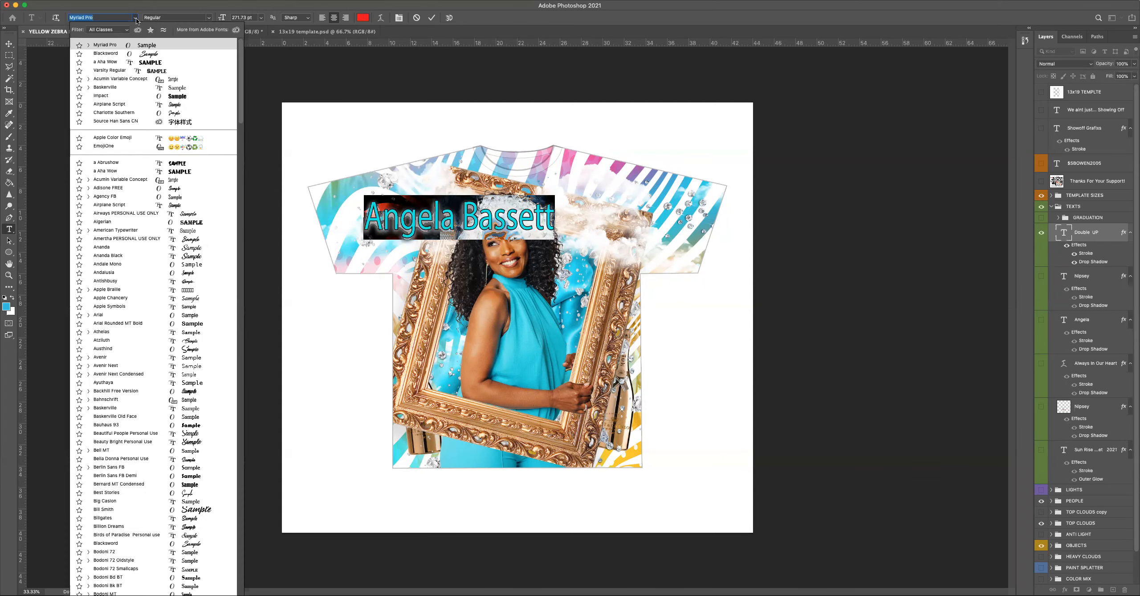
click(164, 54)
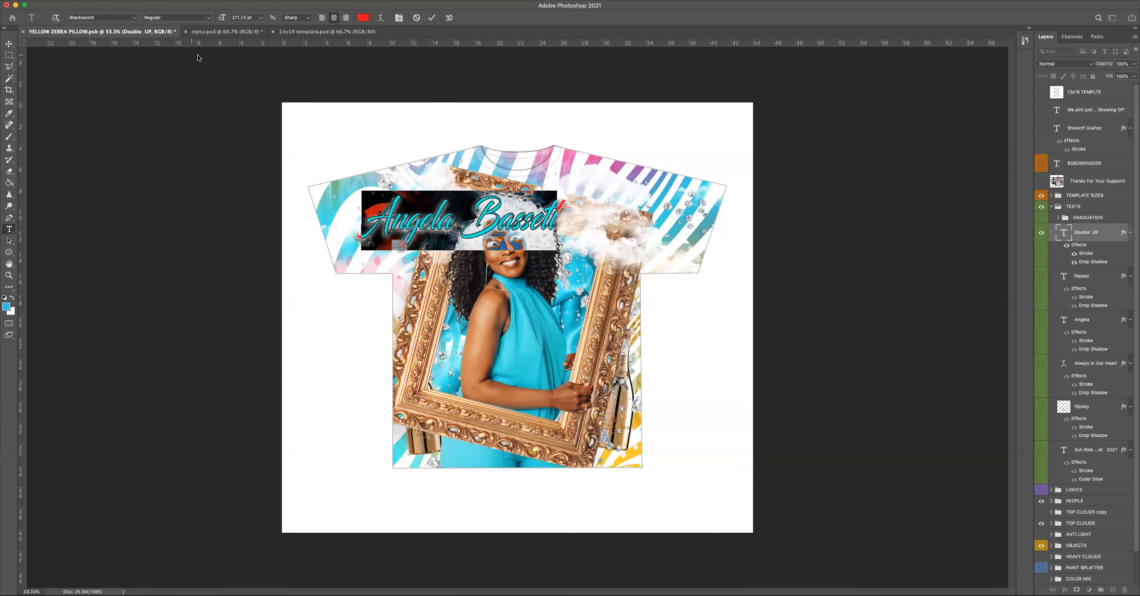
Move the Angela Bassett text over the frame's lower rail, scale it down slightly and center it there.
click(10, 46)
drag(510, 239, 556, 461)
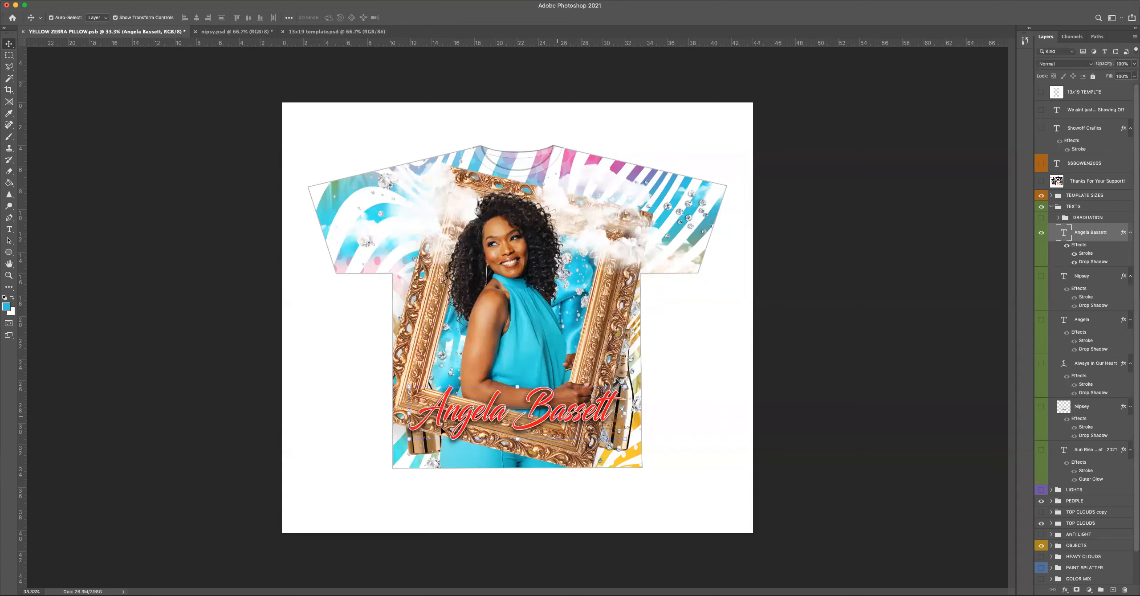
click(410, 413)
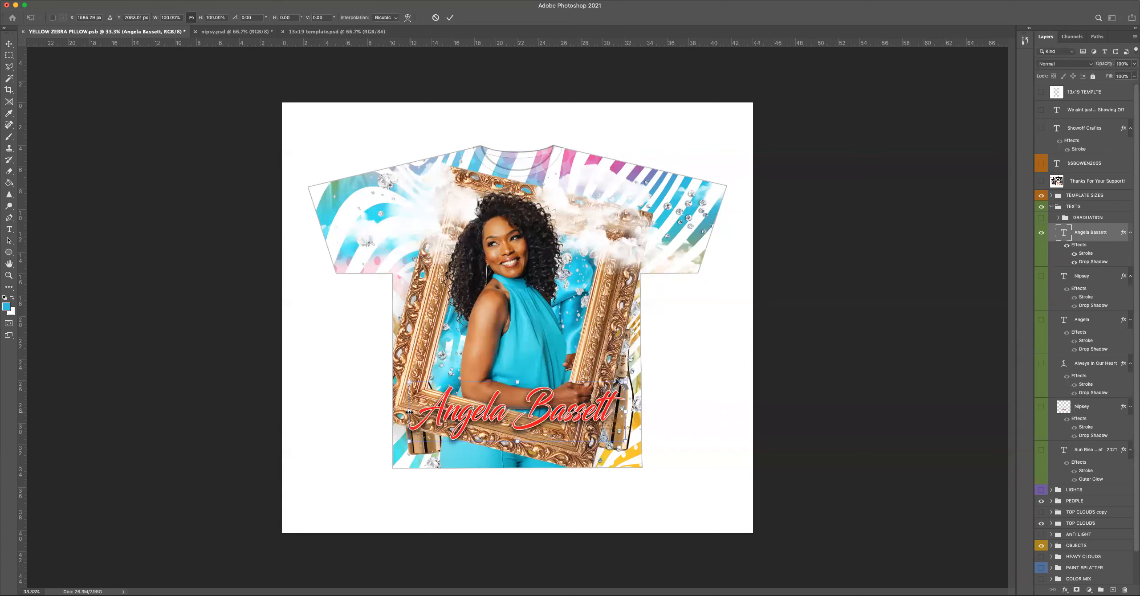
drag(409, 412, 440, 412)
key(Return)
drag(461, 417, 445, 418)
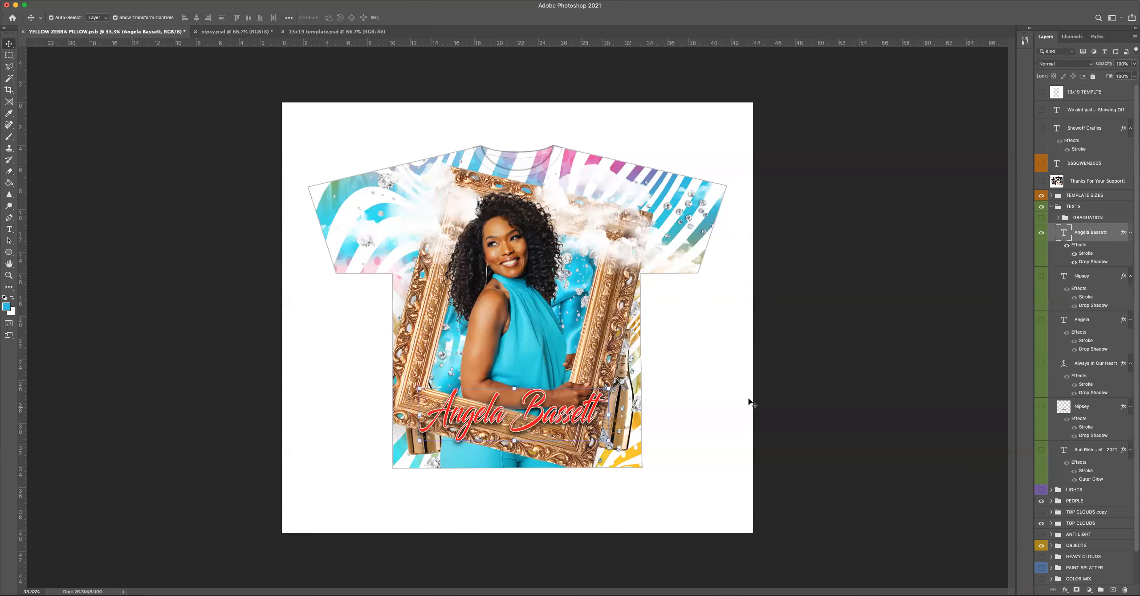
Recolor the entire Angela Bassett text with the pink sampled from the shirt's striped shoulder.
double_click(1122, 233)
click(1017, 218)
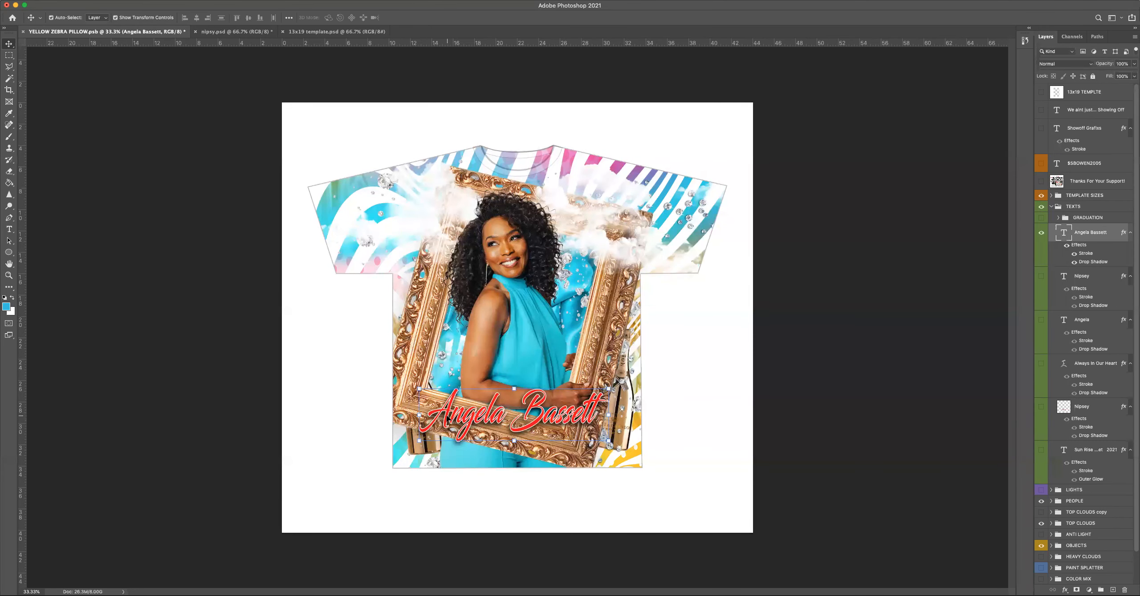
double_click(446, 418)
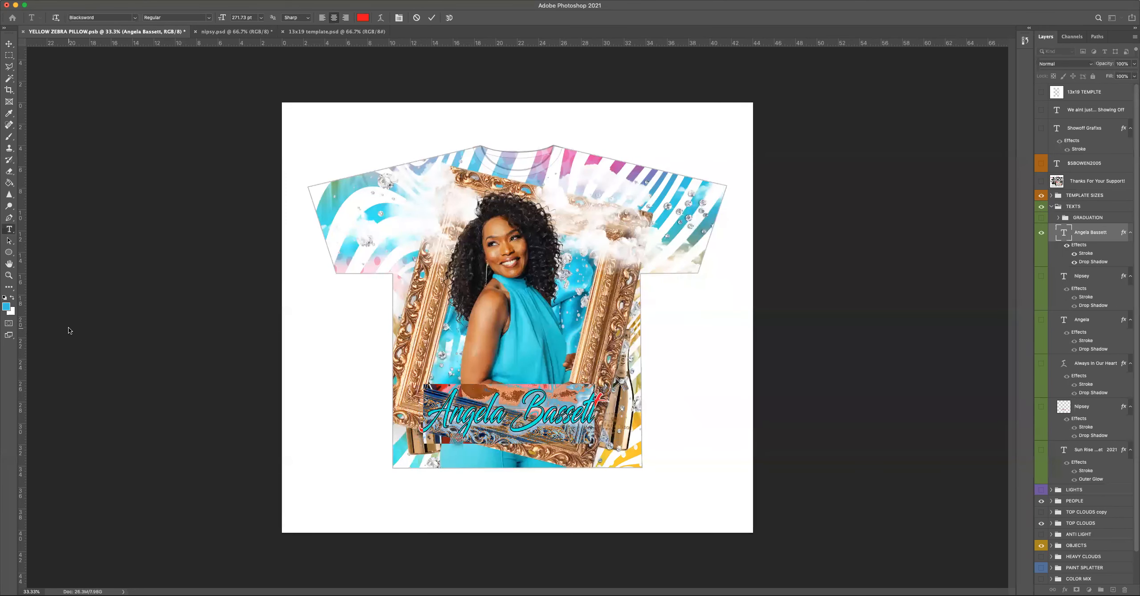
click(9, 113)
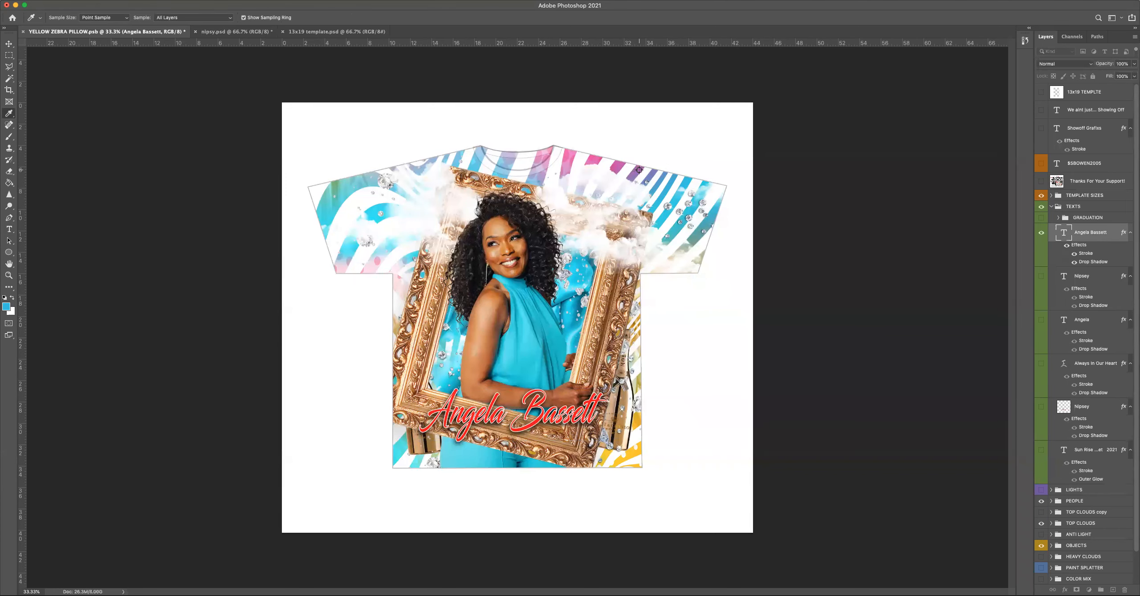
click(590, 157)
click(9, 229)
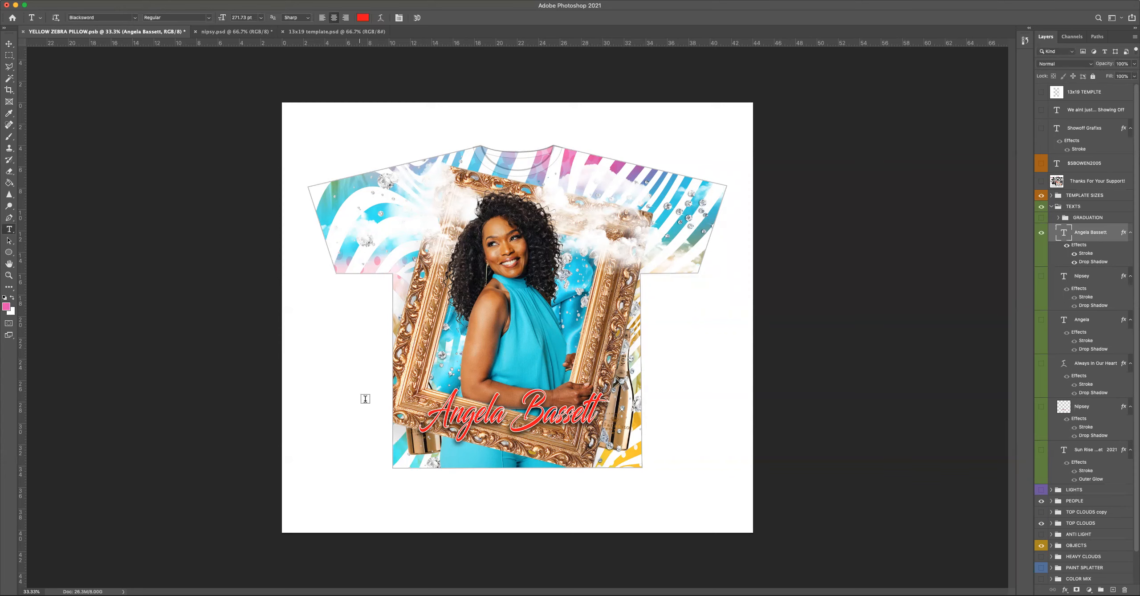
drag(424, 426, 478, 422)
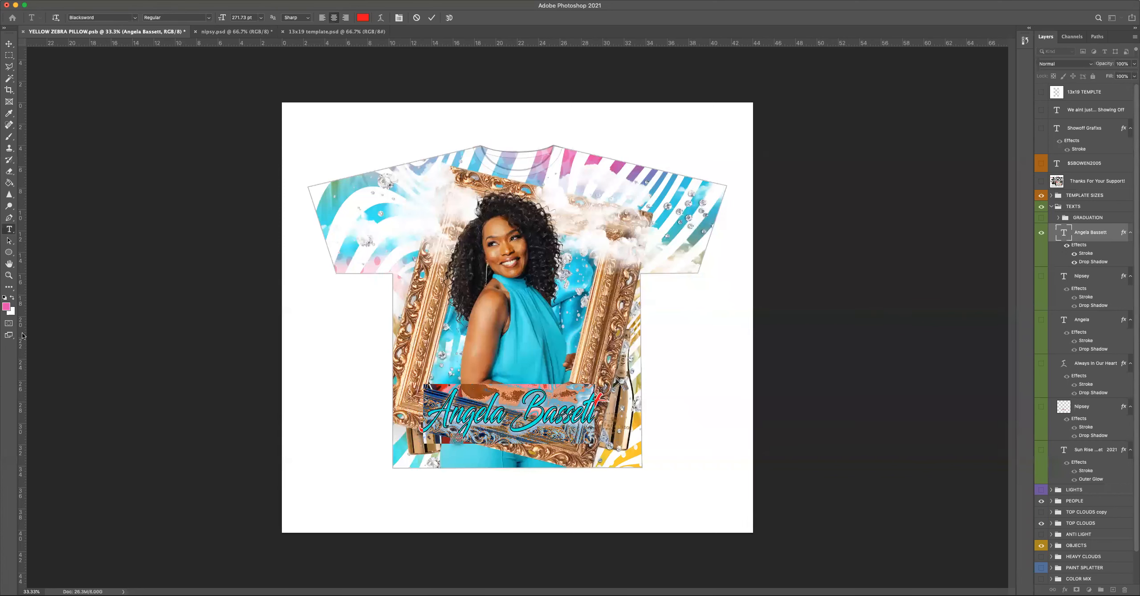
click(12, 297)
click(12, 298)
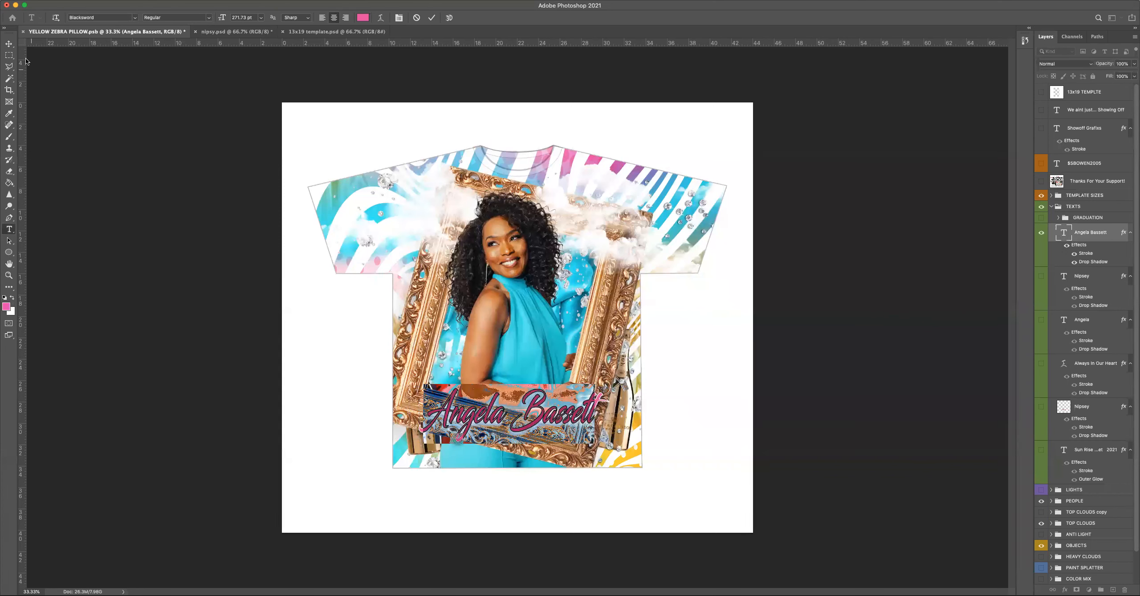
click(9, 43)
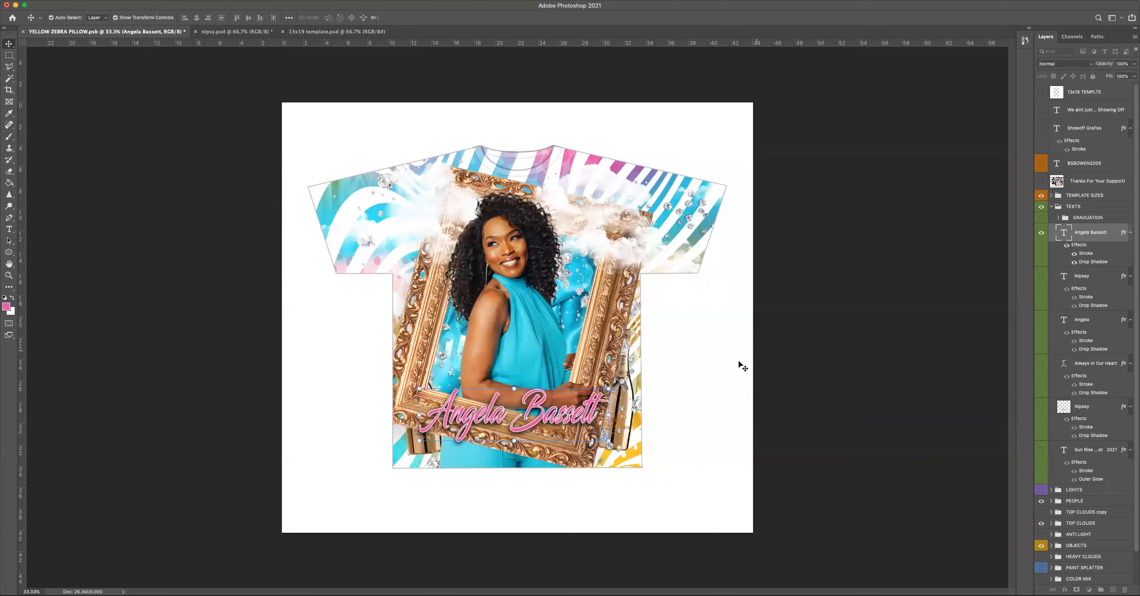
Nudge the Angela Bassett text slightly down and recolor all of it with the light teal sampled from the shirt's striped sleeve.
drag(557, 416, 561, 421)
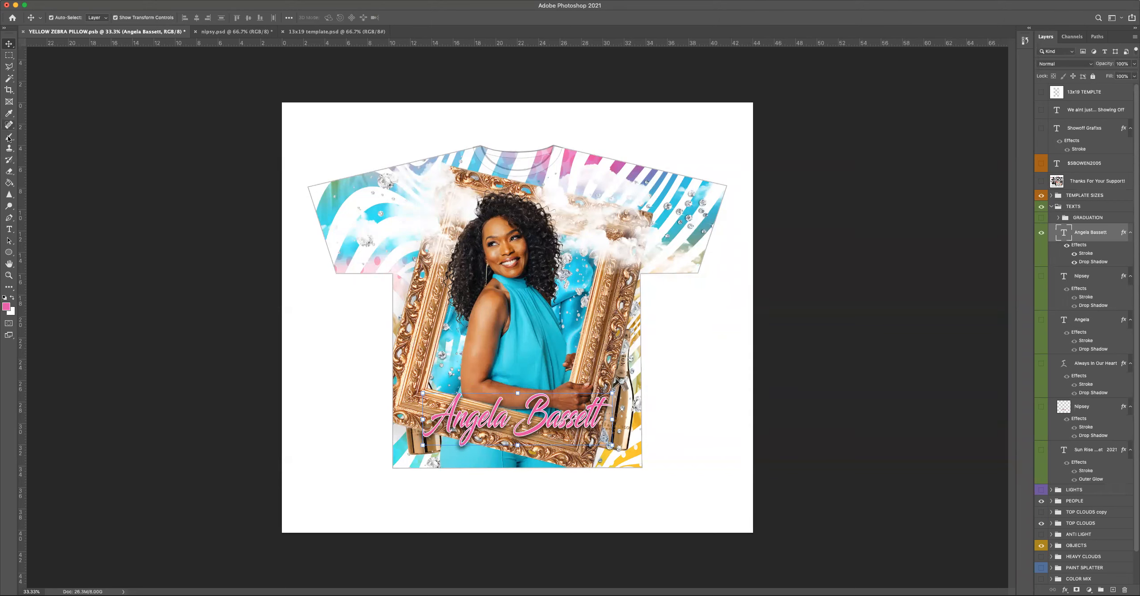
click(9, 113)
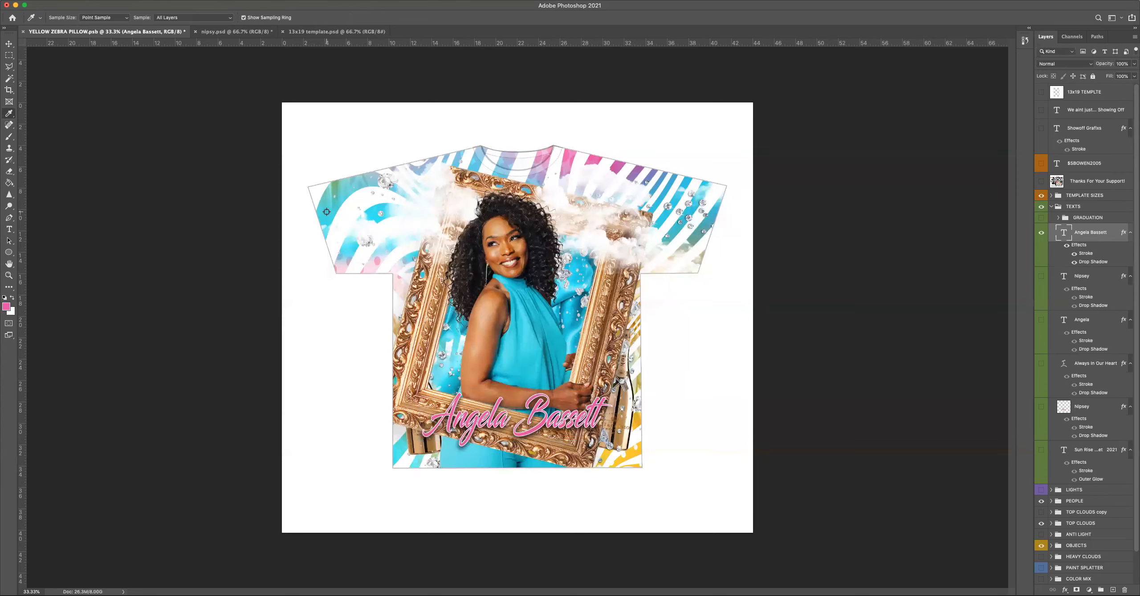
click(328, 194)
click(9, 229)
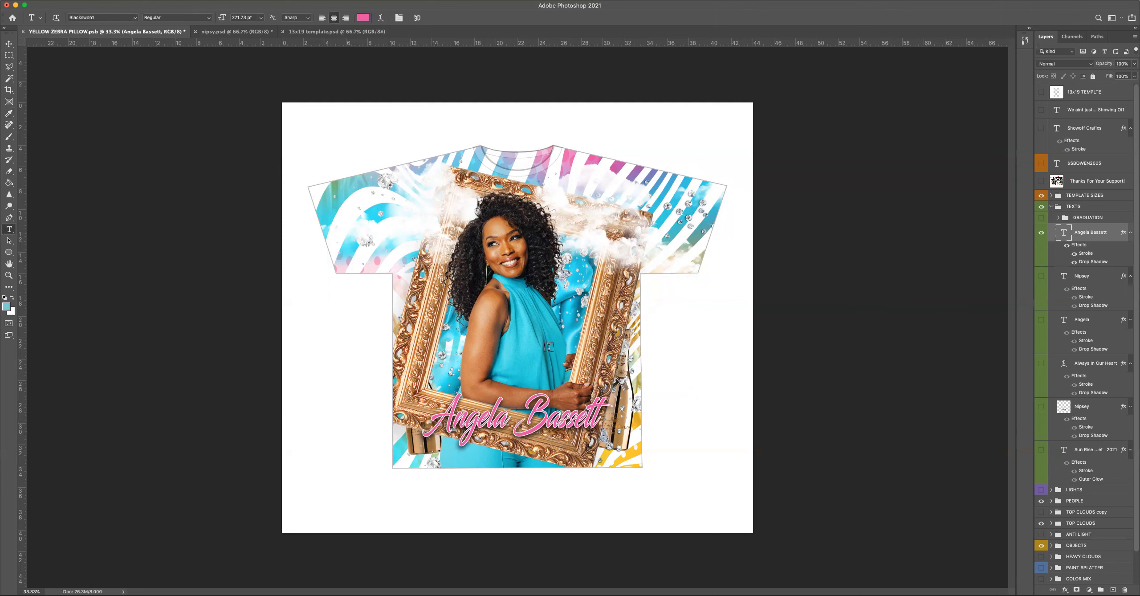
click(470, 423)
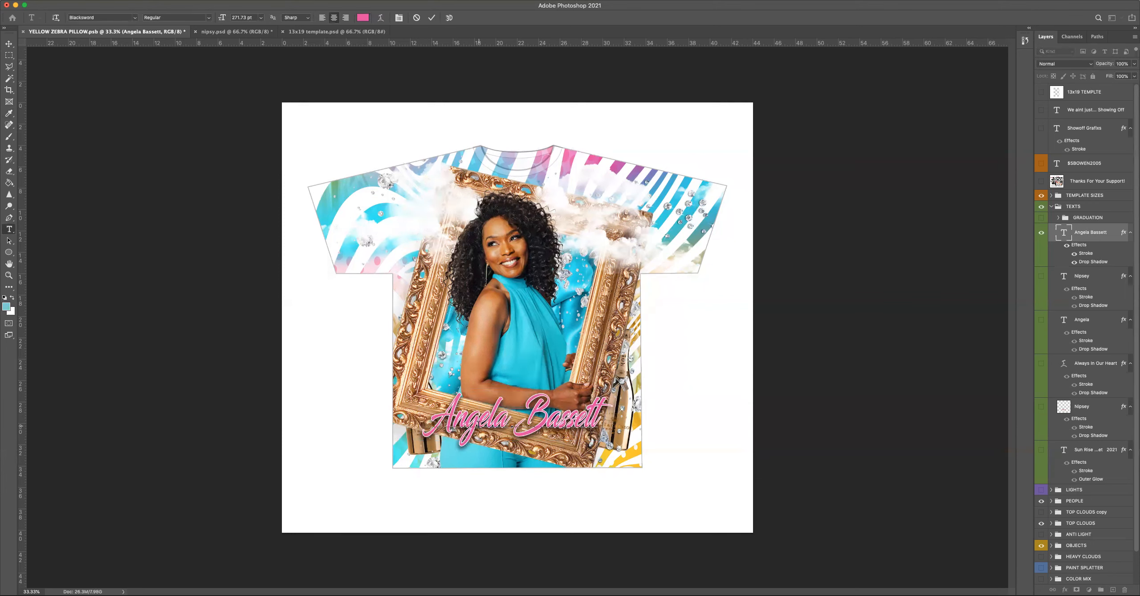
key(super+a)
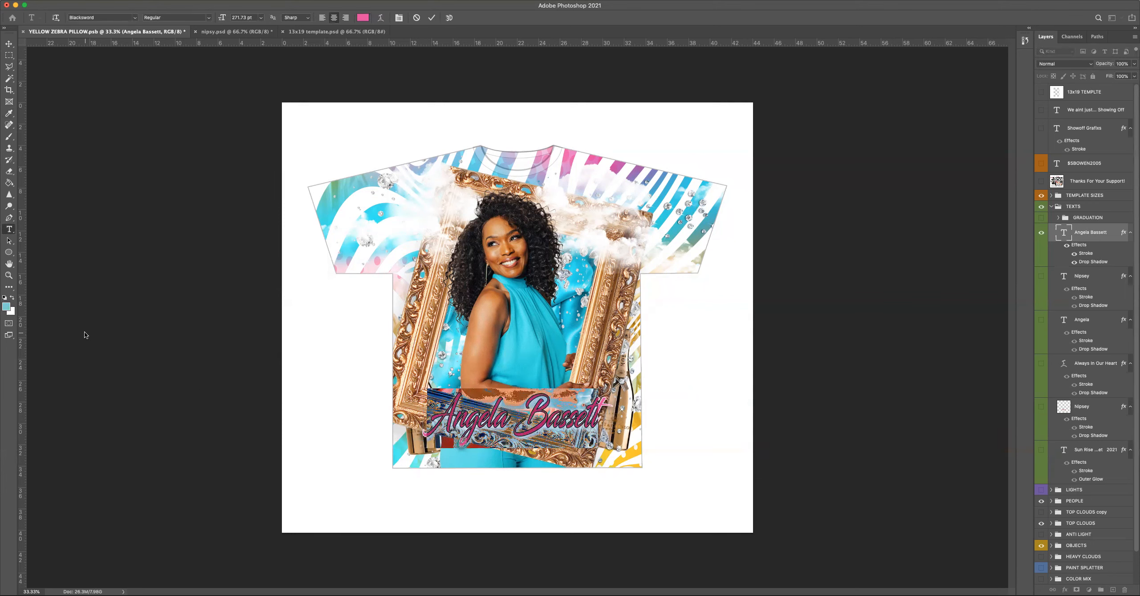
click(12, 297)
click(13, 297)
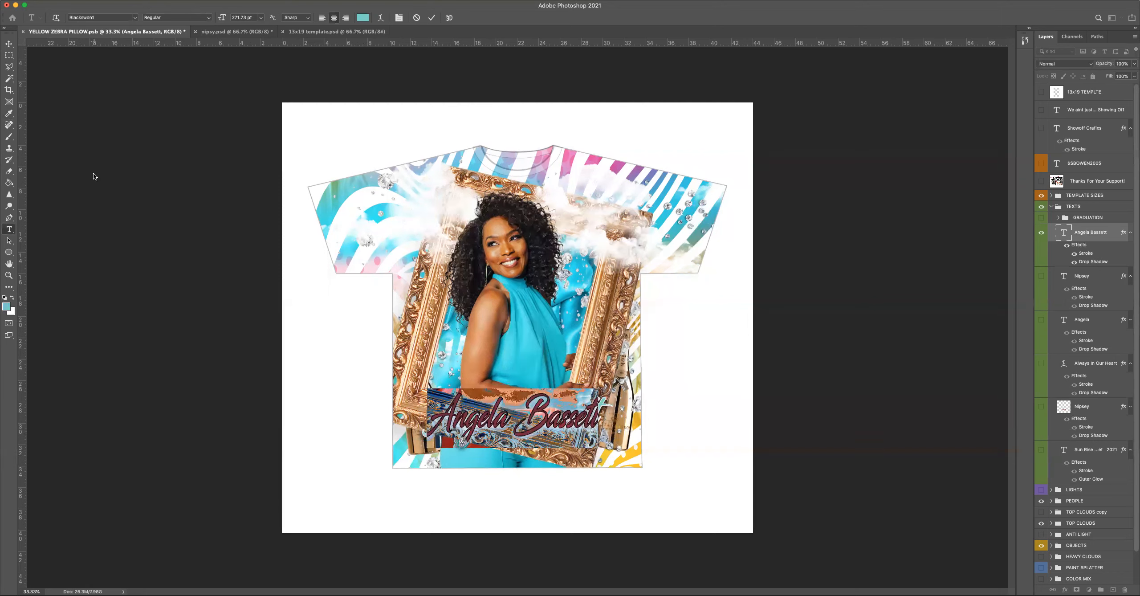
click(9, 44)
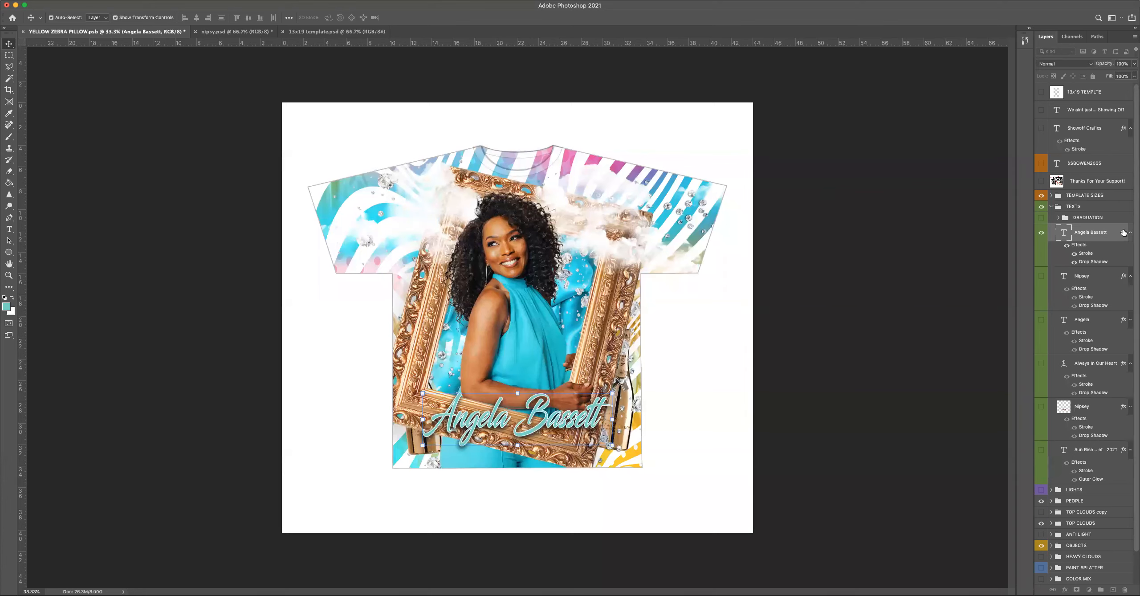
Change the stroke color of the Angela Bassett text to black (000000).
double_click(1124, 232)
click(745, 258)
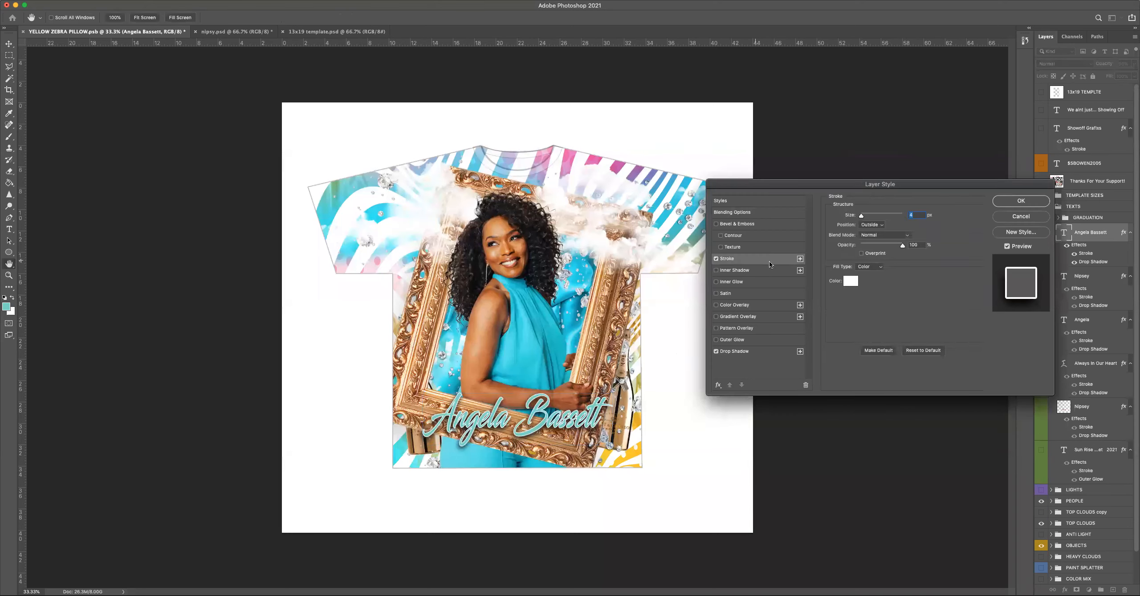
click(851, 280)
mouse_move(315, 153)
mouse_down()
mouse_move(317, 194)
mouse_move(224, 216)
mouse_up()
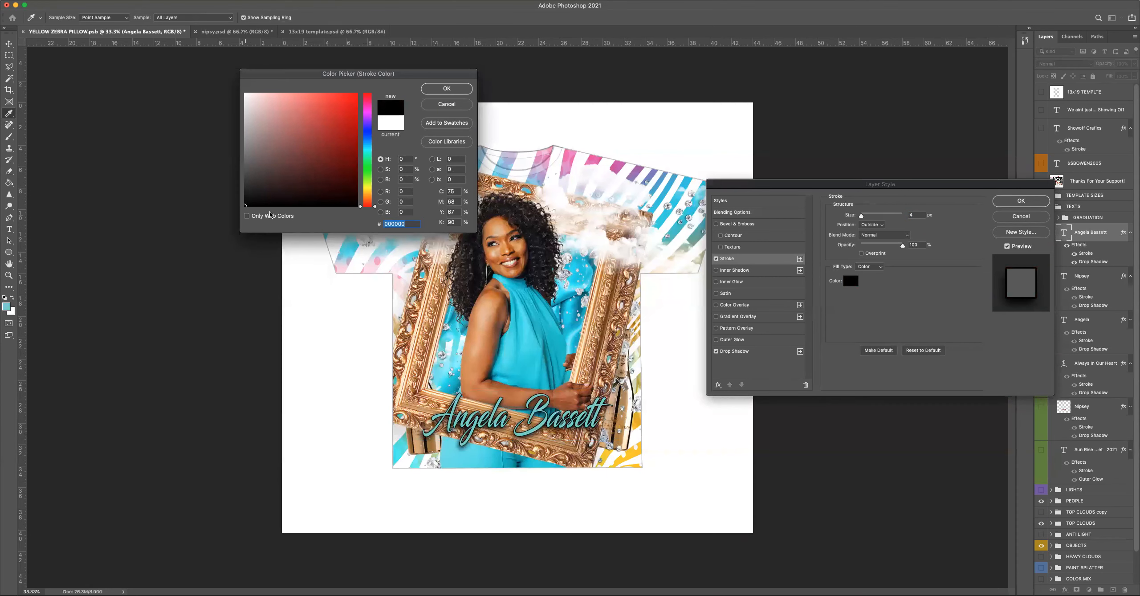
click(447, 89)
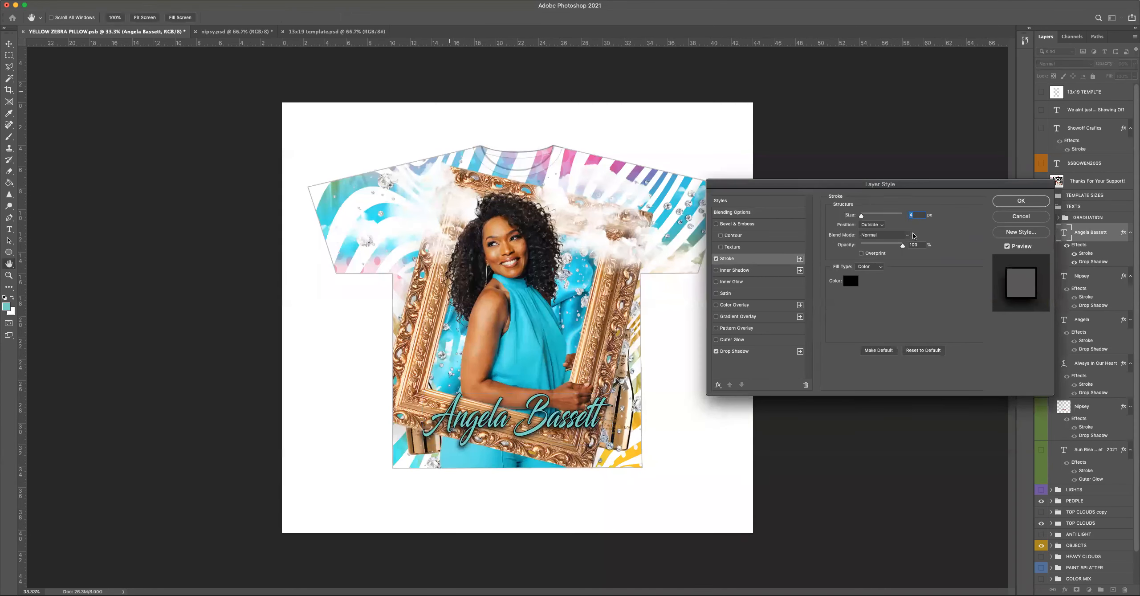
click(1009, 205)
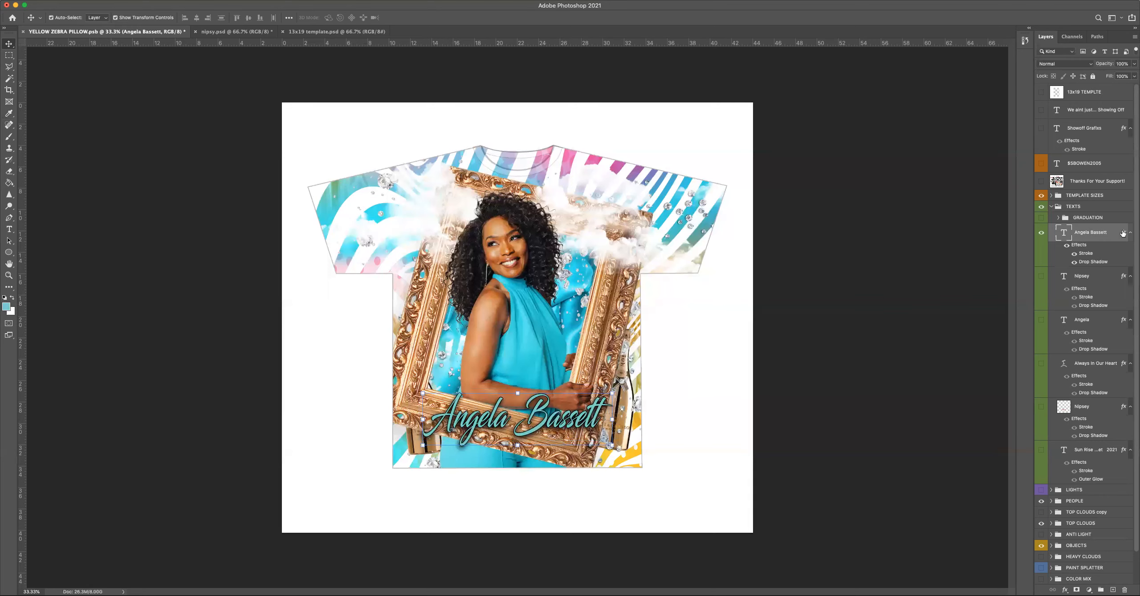
Compare the Angela Bassett text with its drop shadow off and on, keeping the shadow enabled.
double_click(1117, 234)
click(716, 352)
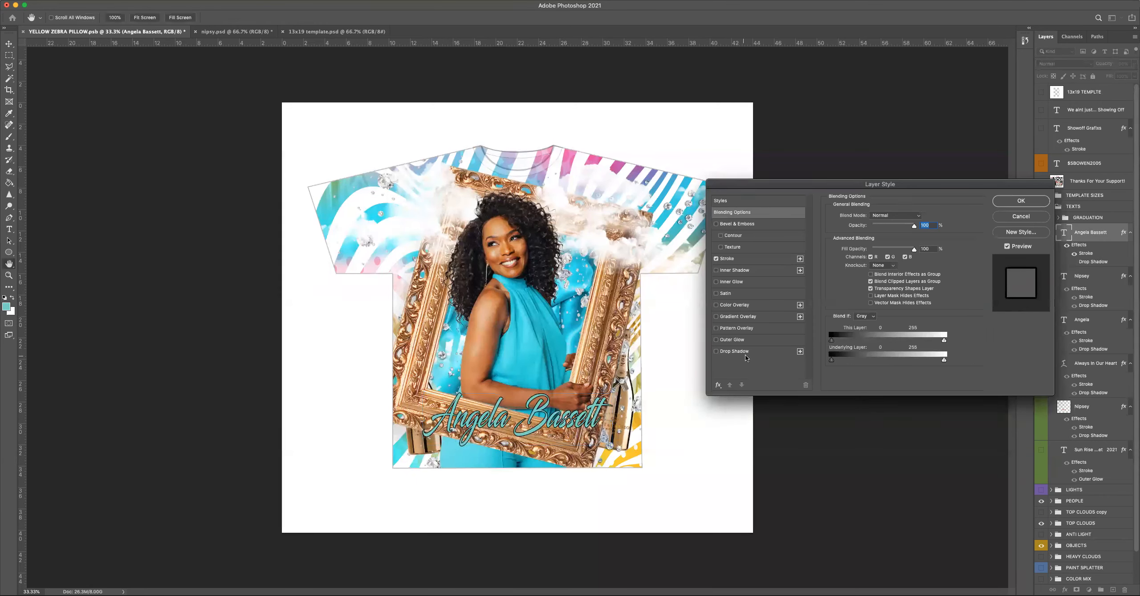
click(734, 352)
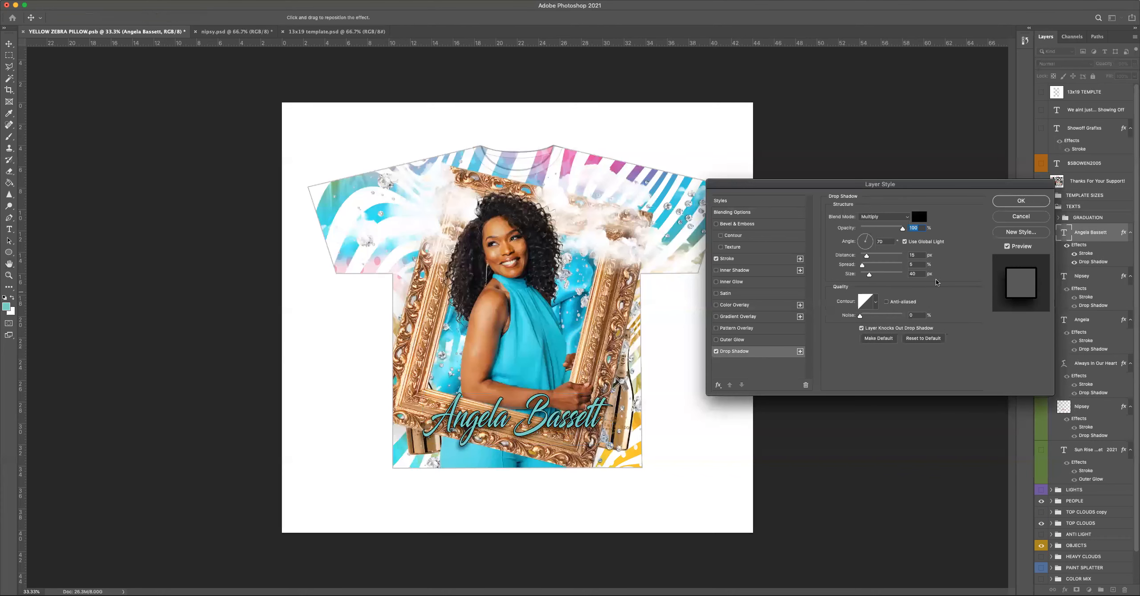
click(1021, 201)
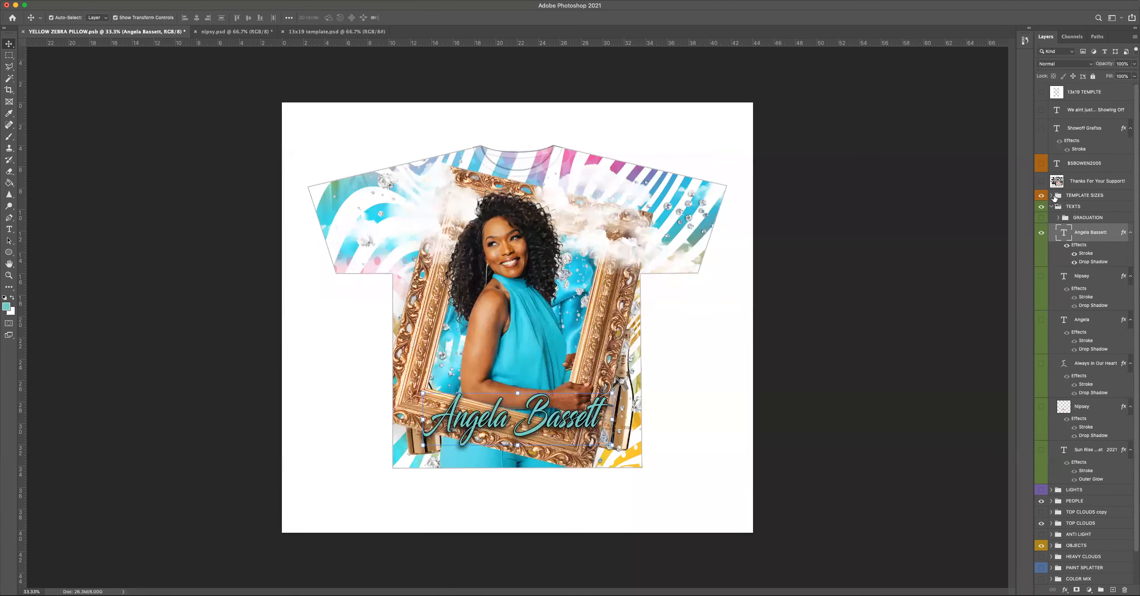
Show the LIGHTS group and reposition its gold glow beside the woman's hand and a twinkle beside her earring, above the shoulder.
click(1053, 207)
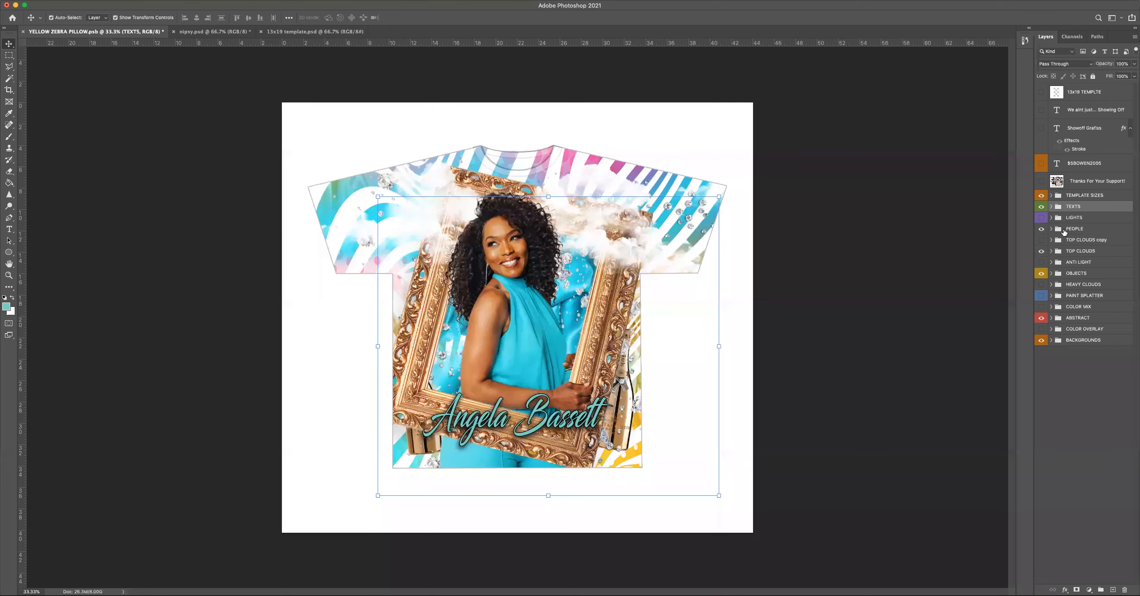
click(1041, 219)
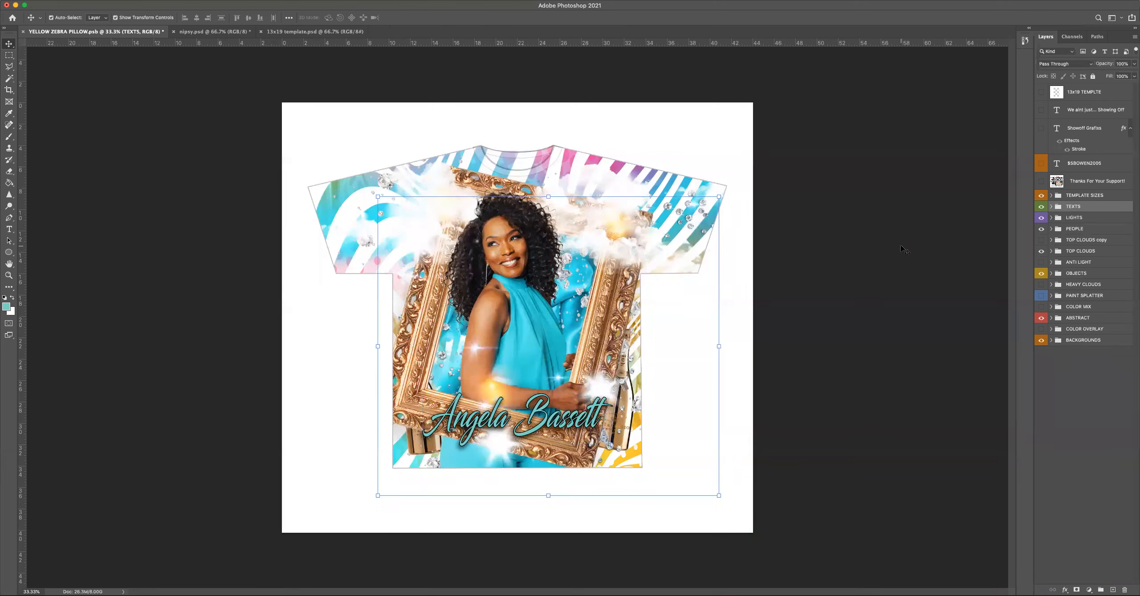
drag(490, 385, 538, 391)
drag(464, 340, 486, 280)
click(845, 290)
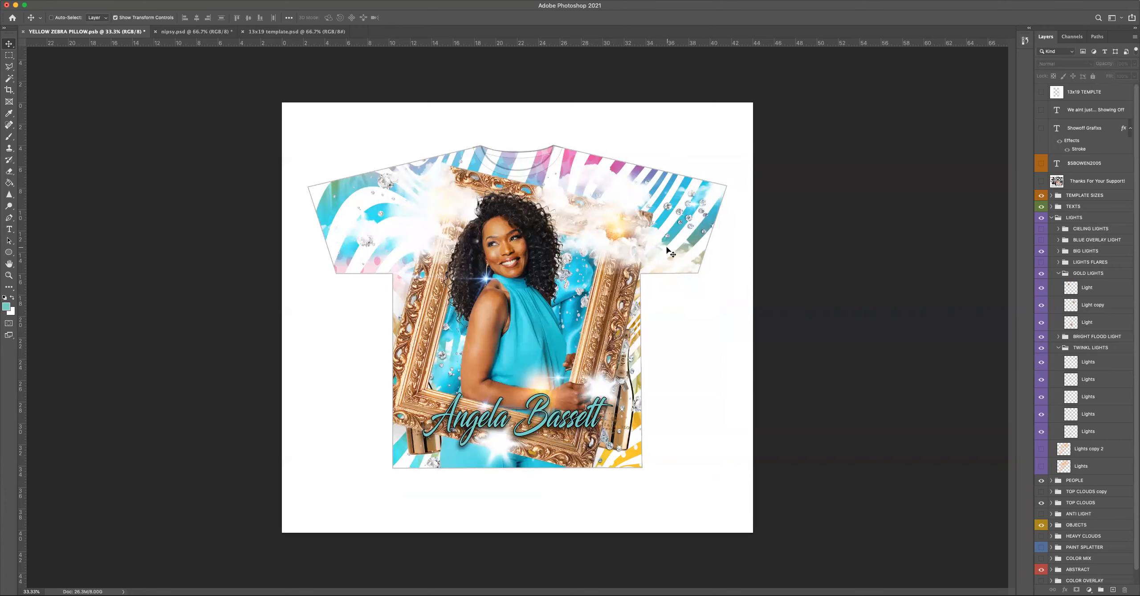
Examine the T-shirt design at 100% and smaller magnifications, checking the lights, frame and name text.
key(super+1)
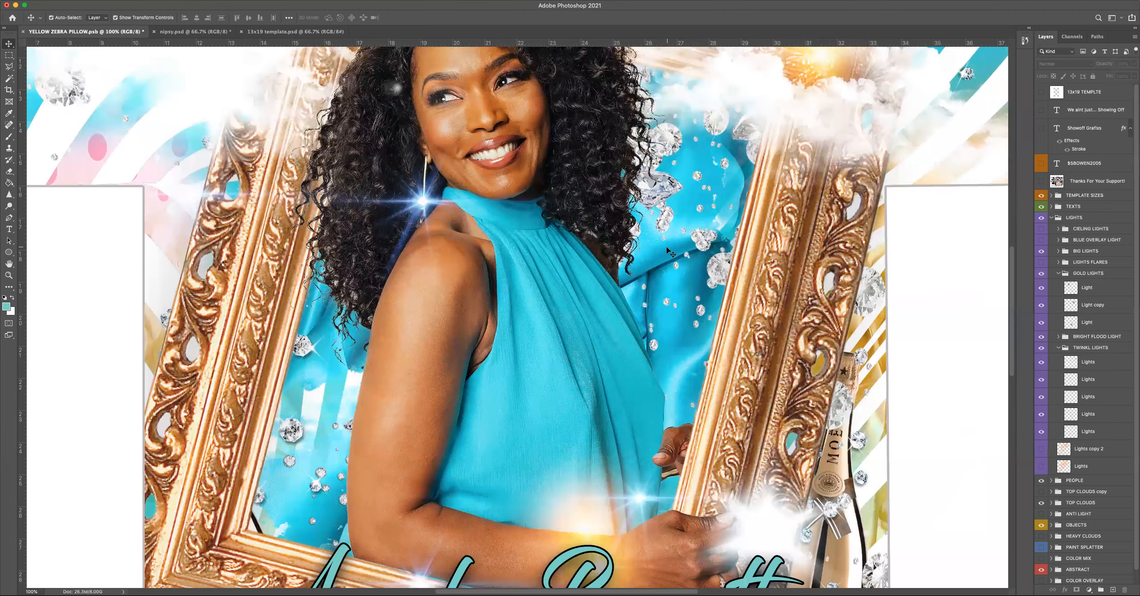
key(super+minus)
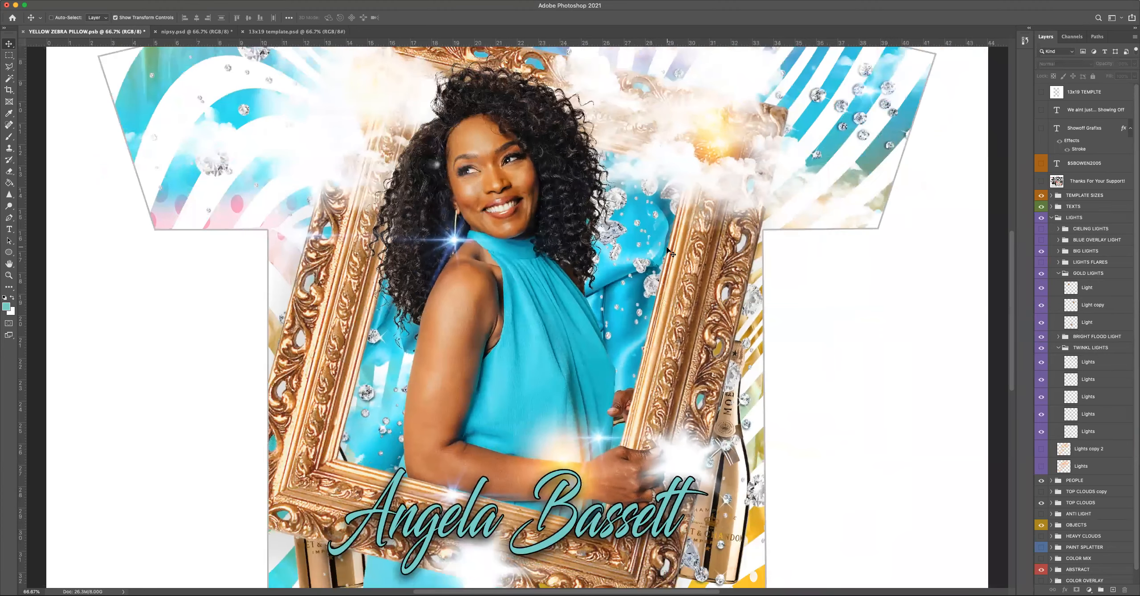
key(super+minus)
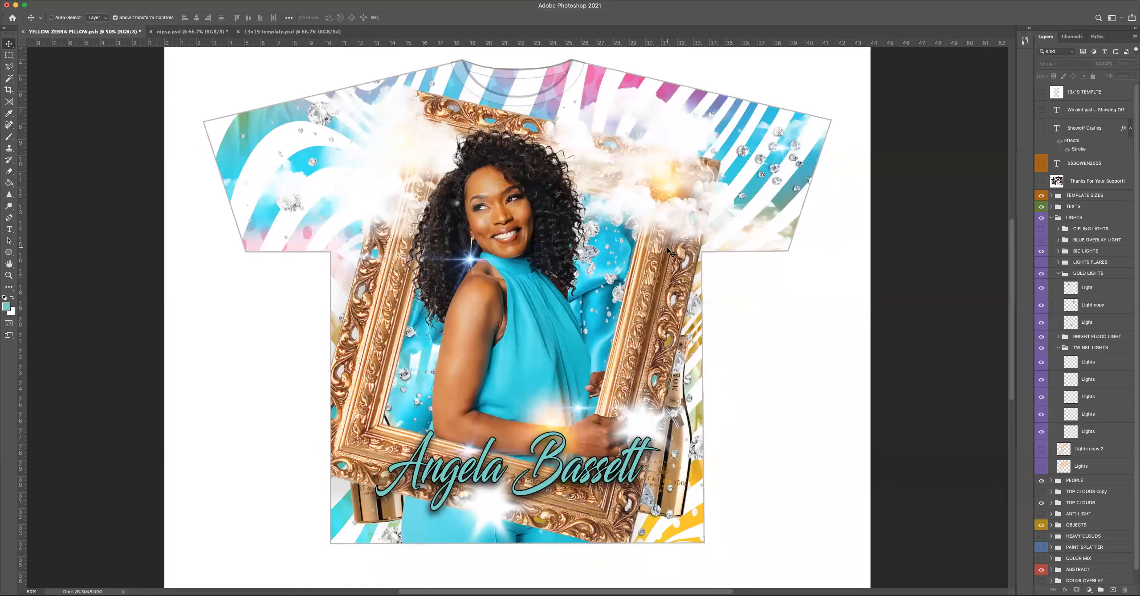
key(super+plus)
key(super+minus)
key(super+minus)
key(super+minus)
key(super+plus)
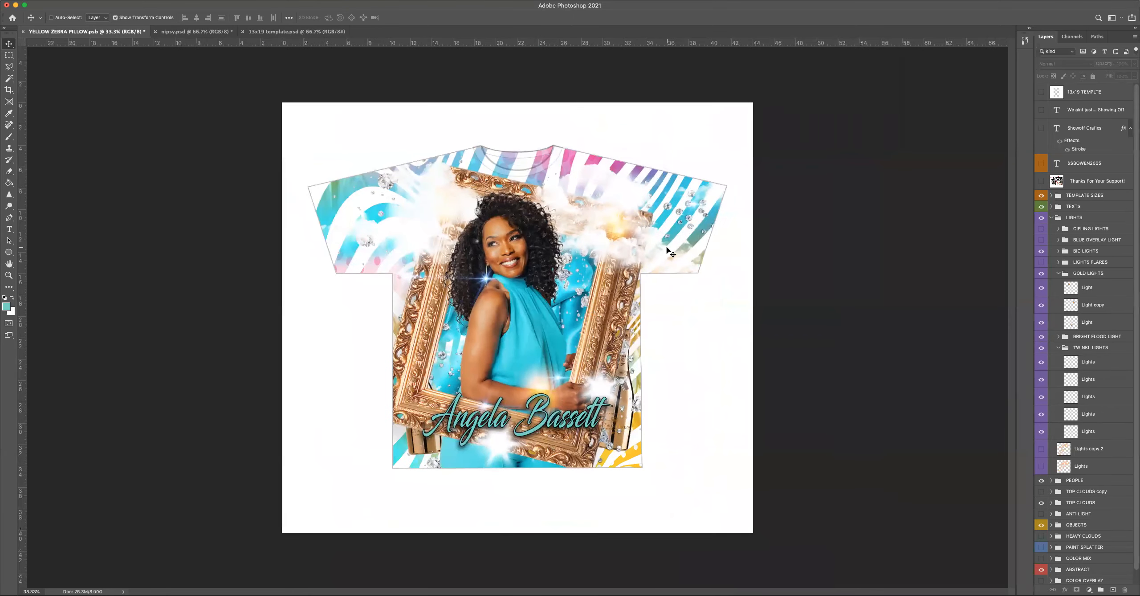
key(super+plus)
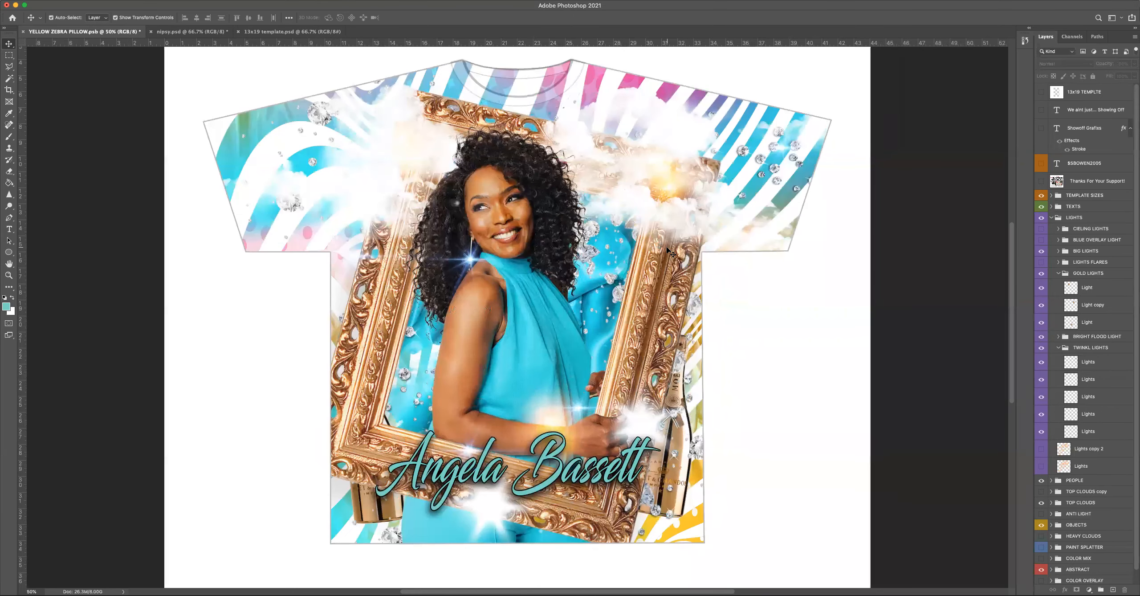